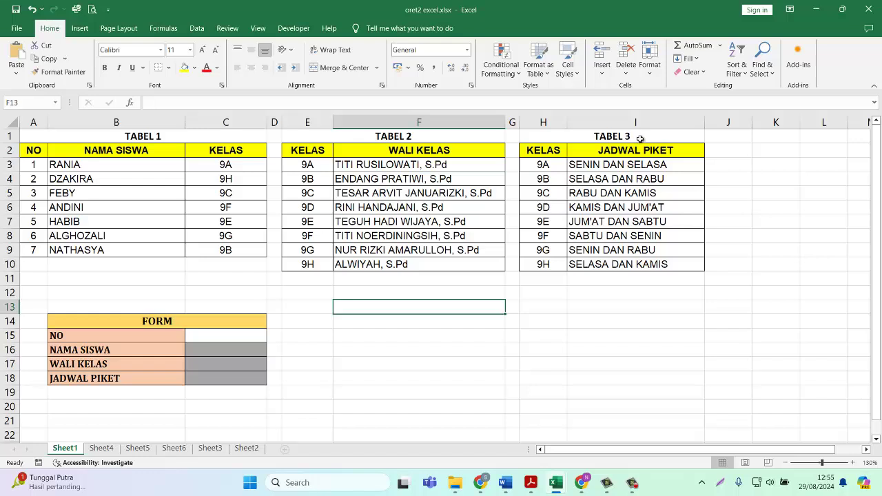
# Review the student, homeroom teacher and duty schedule tables on Sheet1.
pyautogui.moveTo(33, 151); pyautogui.dragTo(225, 249)
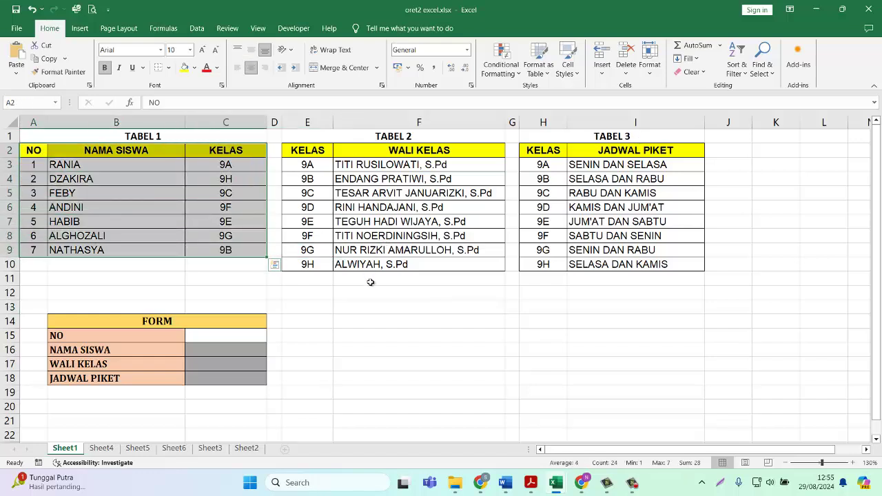
pyautogui.click(372, 307)
pyautogui.moveTo(315, 151); pyautogui.dragTo(421, 266)
pyautogui.moveTo(544, 152); pyautogui.dragTo(621, 267)
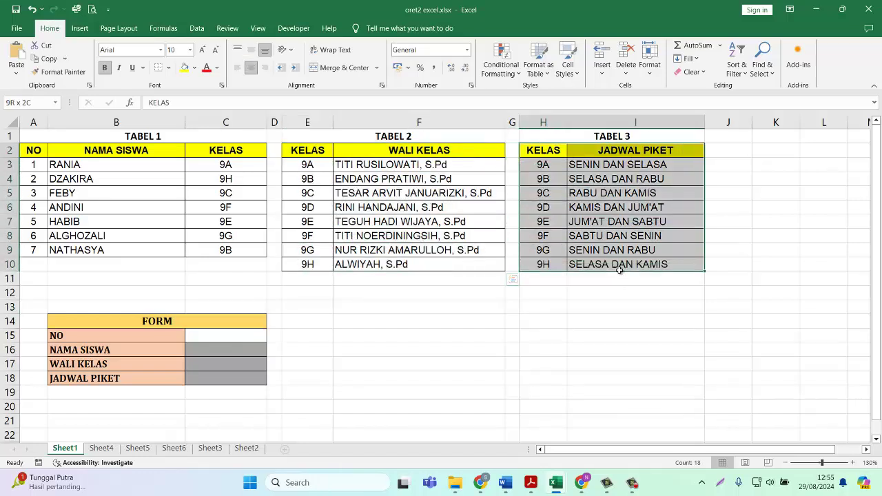
pyautogui.click(636, 306)
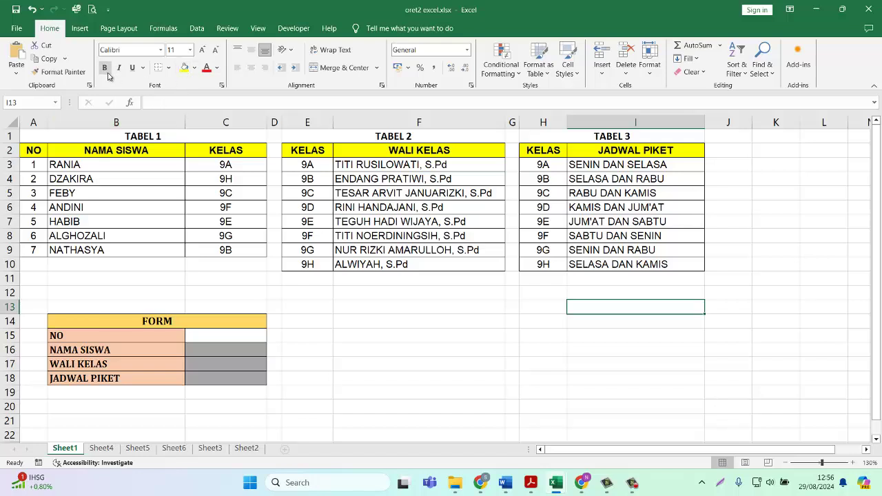
pyautogui.hotkey('ctrl', 'z')
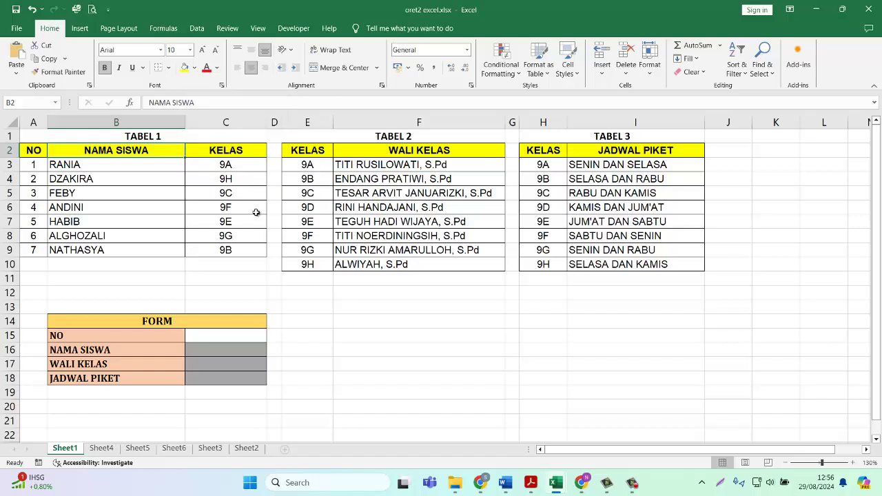
pyautogui.click(400, 336)
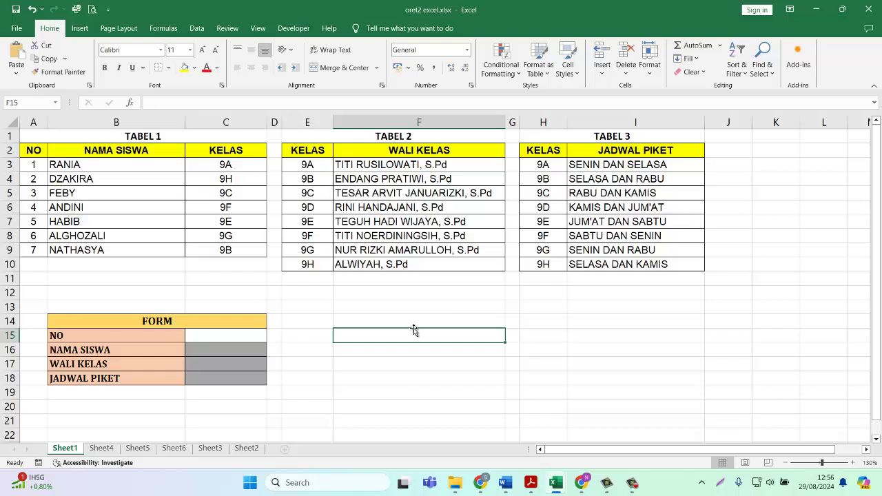
# Go to Sheet4, look over the expense amounts in C4:C7, and widen the empty column D beside the table.
pyautogui.click(109, 452)
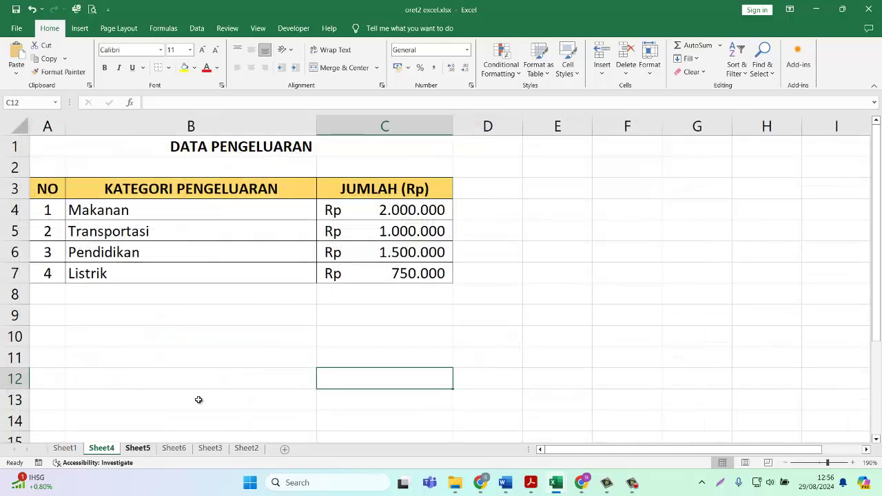
pyautogui.click(292, 339)
pyautogui.moveTo(423, 208); pyautogui.dragTo(407, 272)
pyautogui.moveTo(404, 210); pyautogui.dragTo(428, 266)
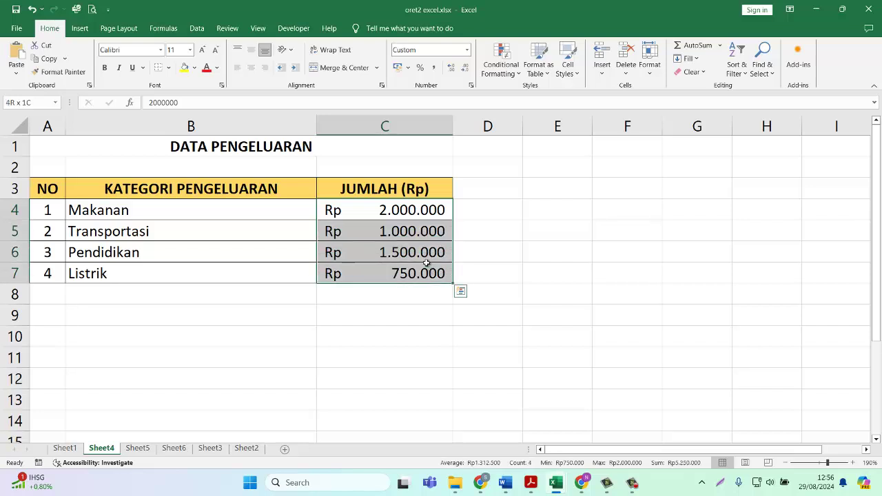
pyautogui.click(421, 212)
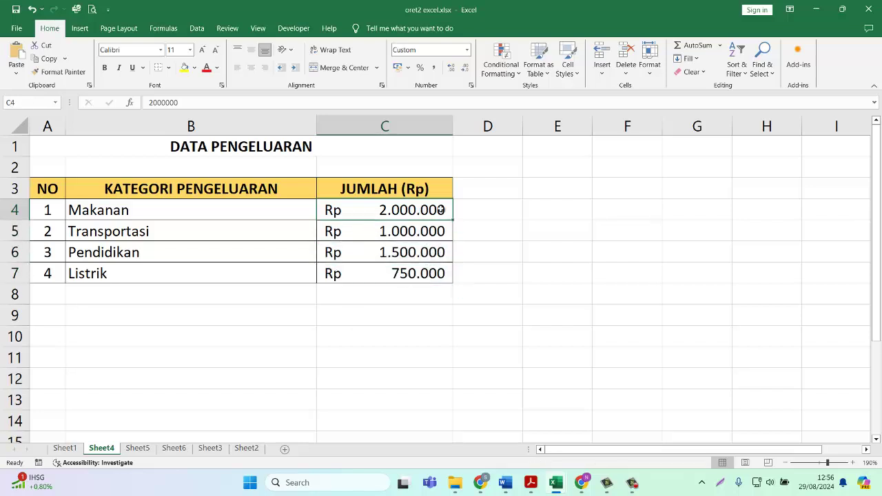
pyautogui.moveTo(522, 126); pyautogui.dragTo(598, 137)
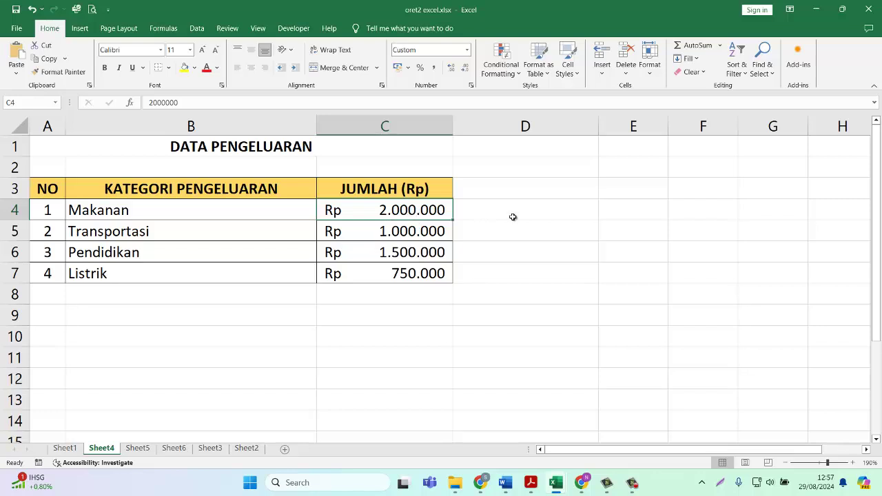
# Enter 2000000 in cell D4, beside the Makanan amount.
pyautogui.click(516, 214)
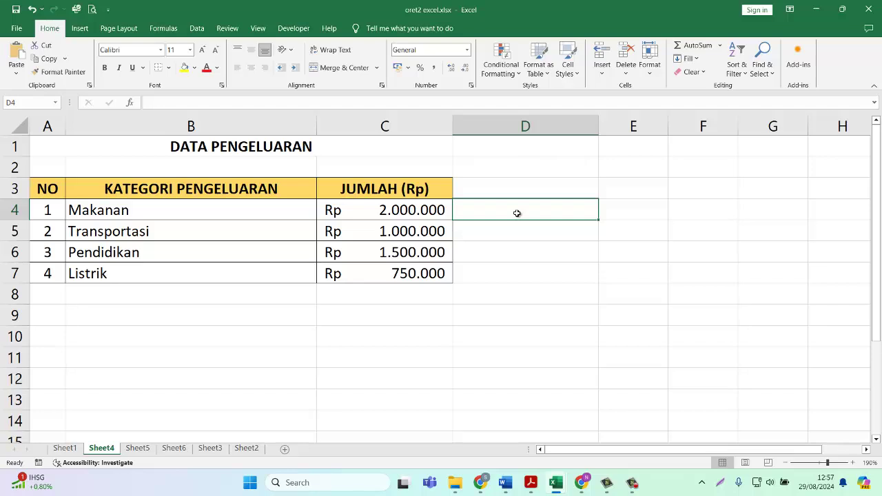
pyautogui.write('2')
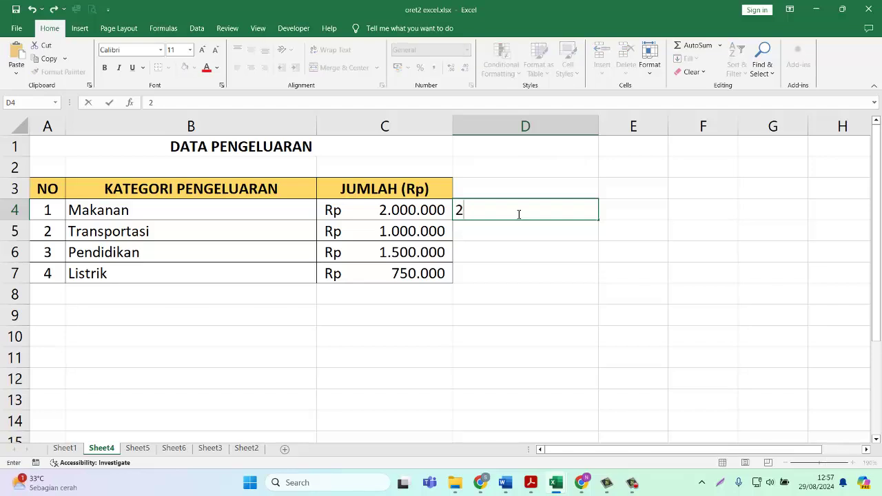
pyautogui.write('000000')
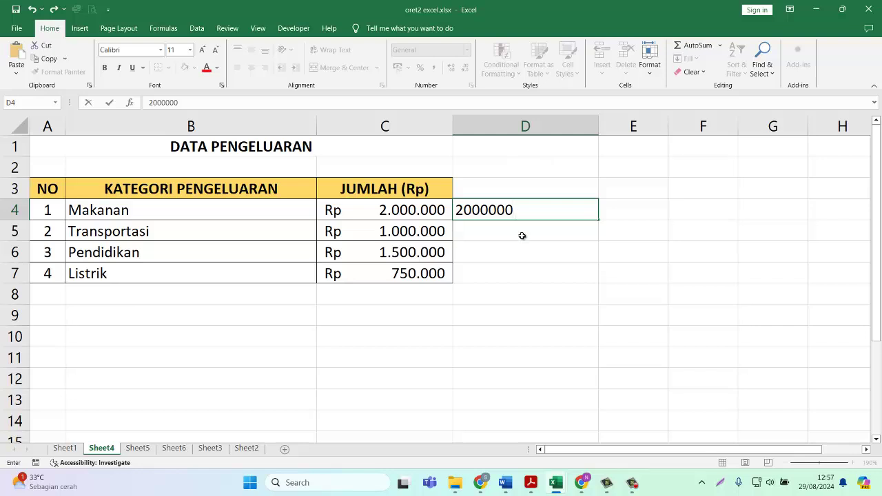
pyautogui.press('Return')
# Format the number in D4 as Accounting with no decimal places.
pyautogui.click(528, 214)
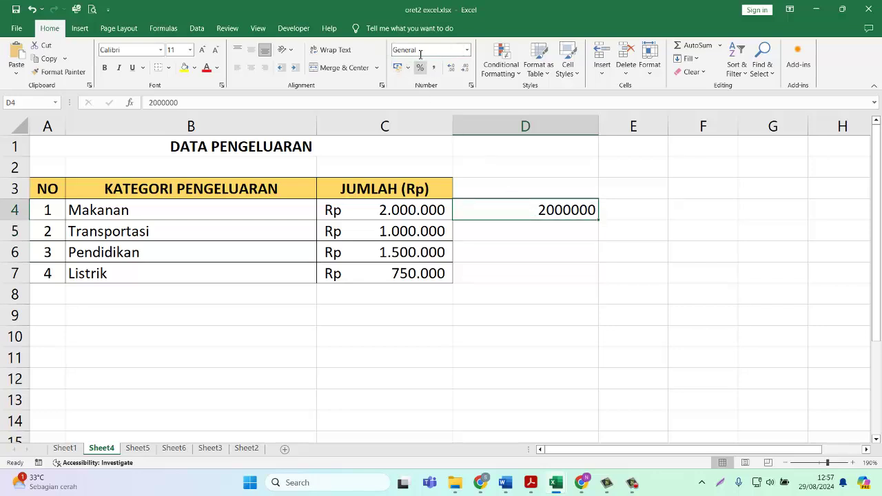
pyautogui.click(467, 50)
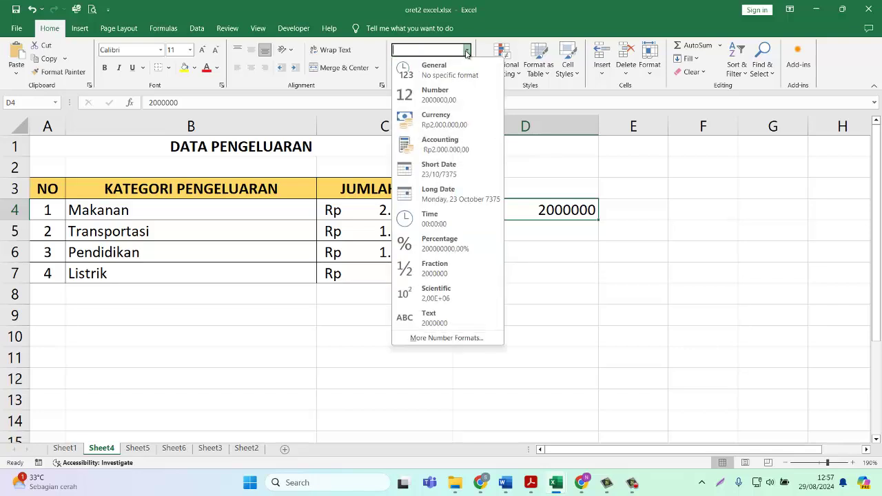
pyautogui.click(440, 158)
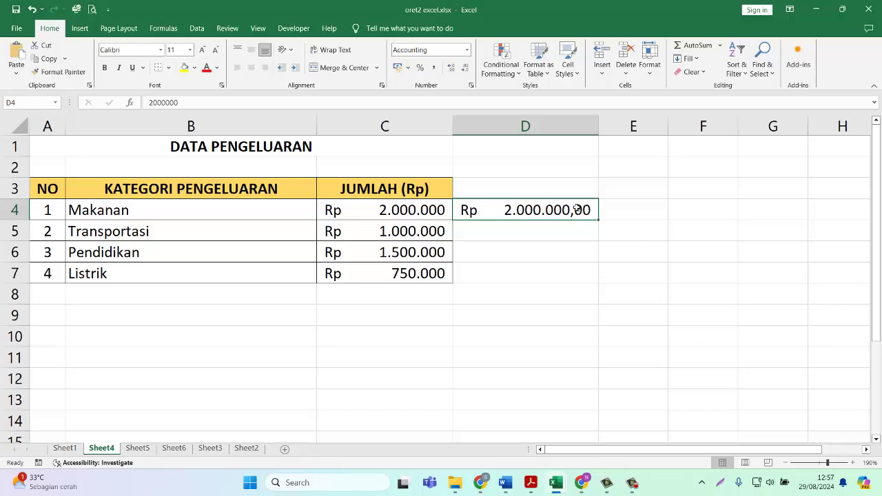
pyautogui.click(466, 70)
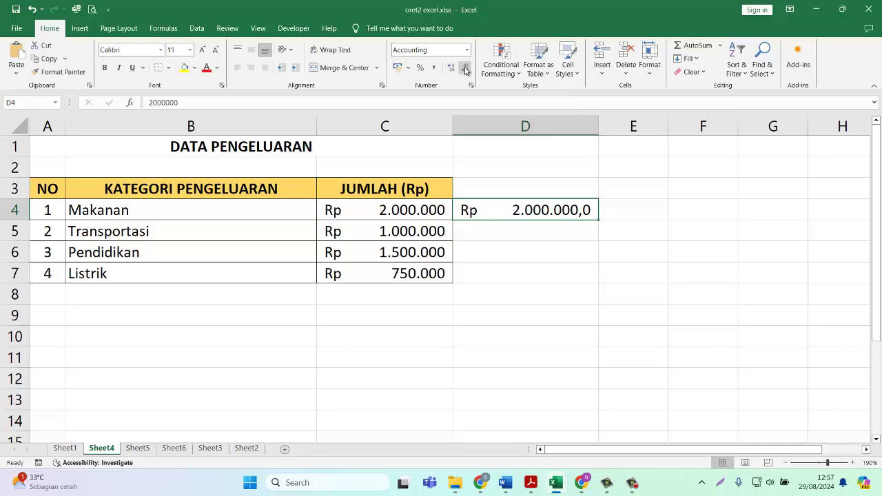
pyautogui.click(466, 71)
pyautogui.click(549, 287)
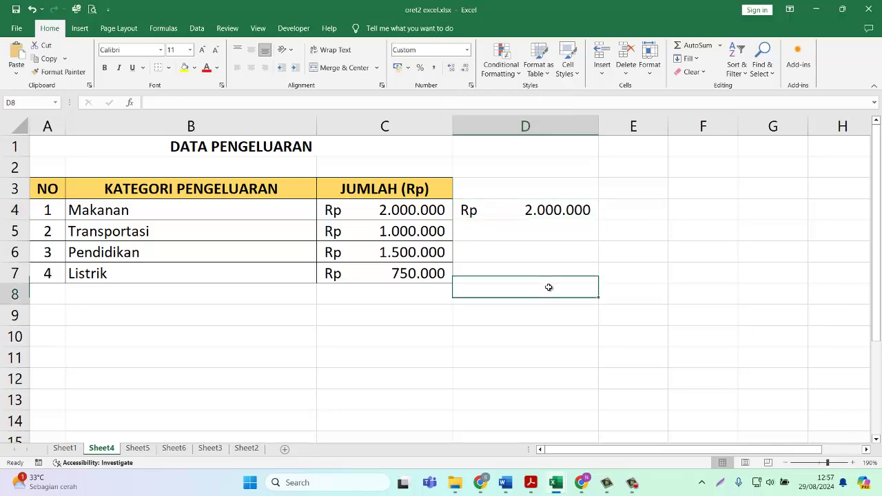
# Clear the sample amount from cell D4.
pyautogui.click(554, 211)
pyautogui.press('Delete')
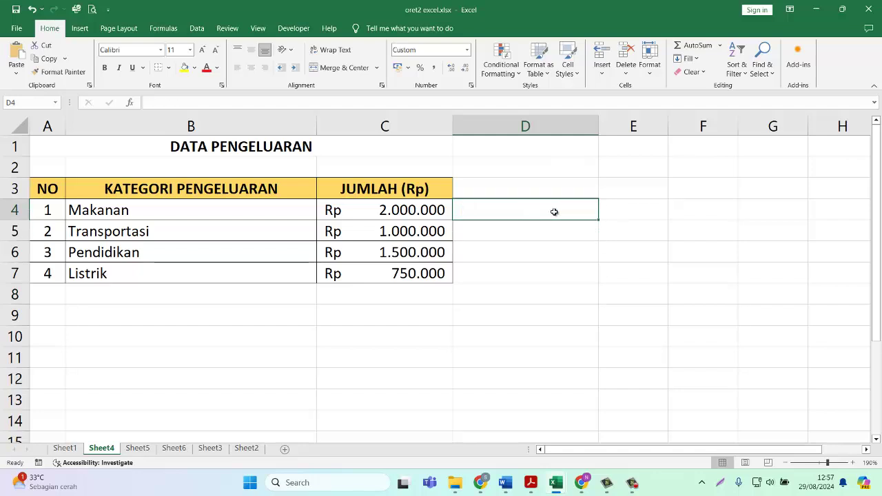
pyautogui.click(352, 352)
pyautogui.moveTo(373, 213); pyautogui.dragTo(374, 285)
# Add the label JUMLAH in cell B8, below the Listrik category.
pyautogui.click(224, 297)
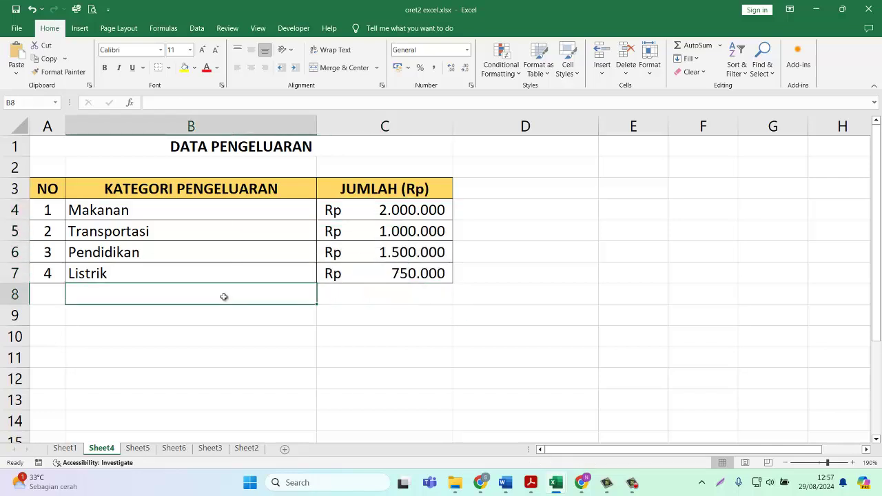
pyautogui.write('JUMLAH')
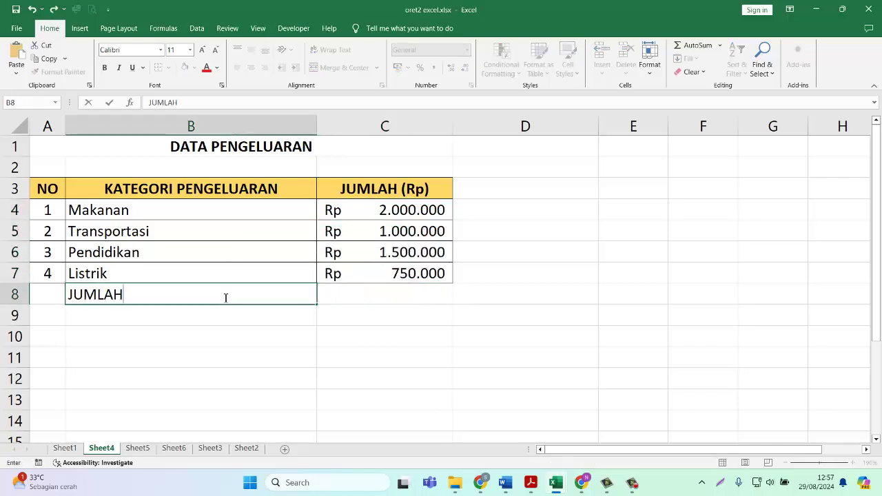
pyautogui.moveTo(282, 360); pyautogui.dragTo(303, 338)
# Total the four expense amounts in C8 with AutoSum's Sum function, using =SUM(C4:C7).
pyautogui.moveTo(432, 210); pyautogui.dragTo(428, 270)
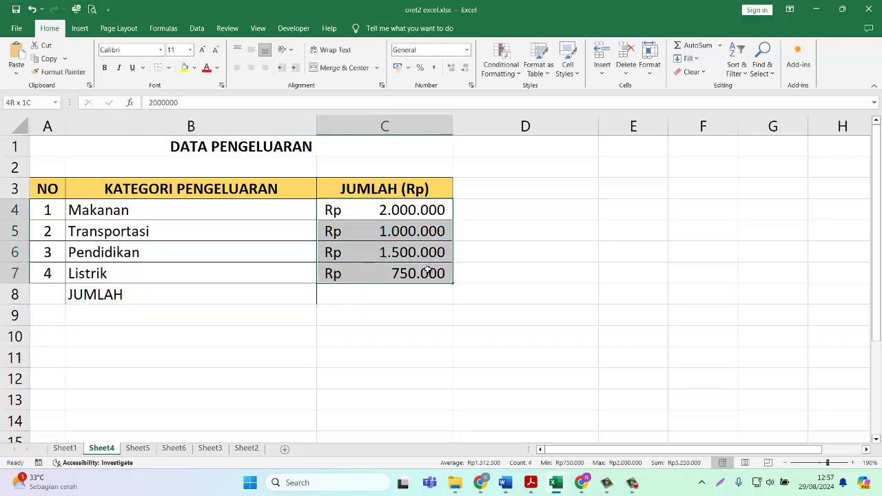
pyautogui.click(421, 293)
pyautogui.click(426, 352)
pyautogui.click(411, 298)
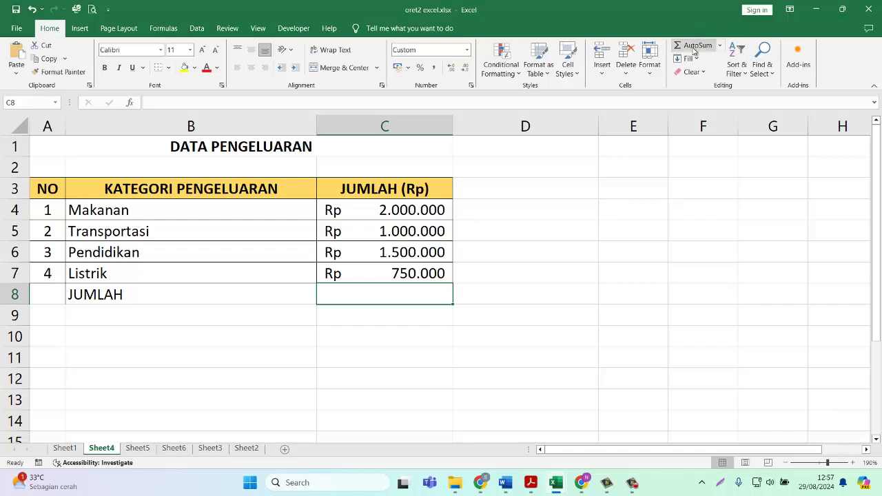
pyautogui.click(719, 45)
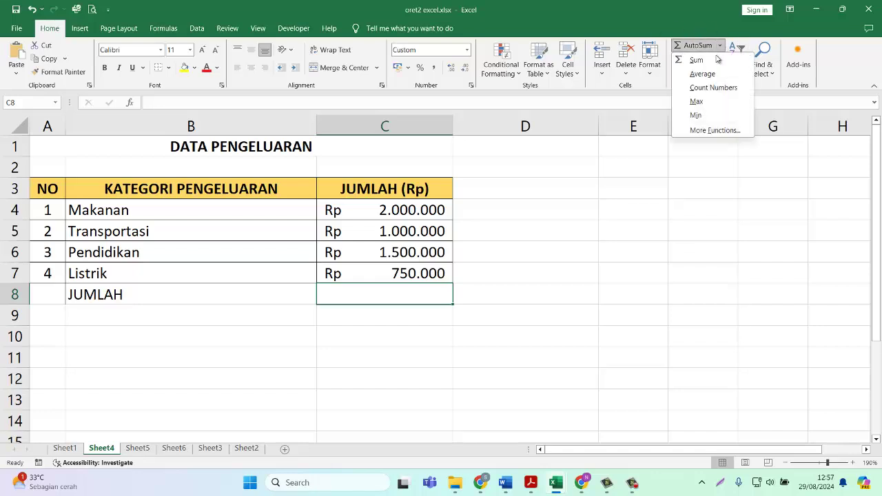
pyautogui.click(690, 62)
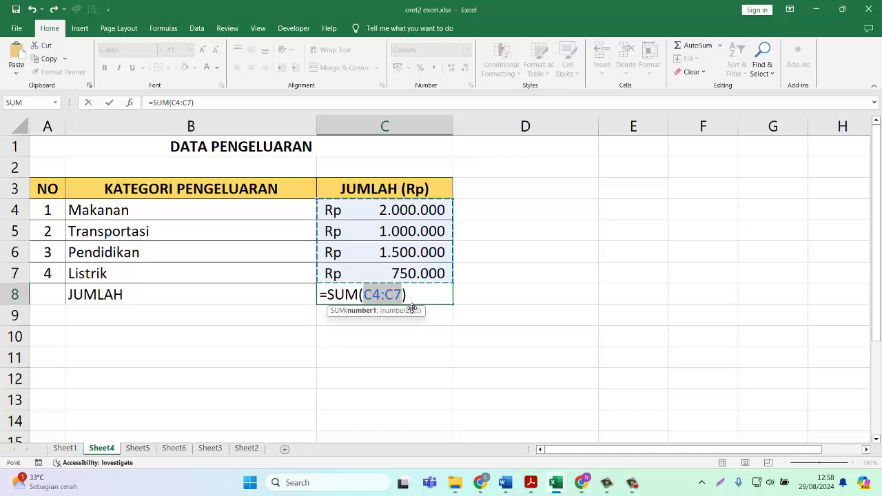
pyautogui.press('Return')
pyautogui.click(433, 294)
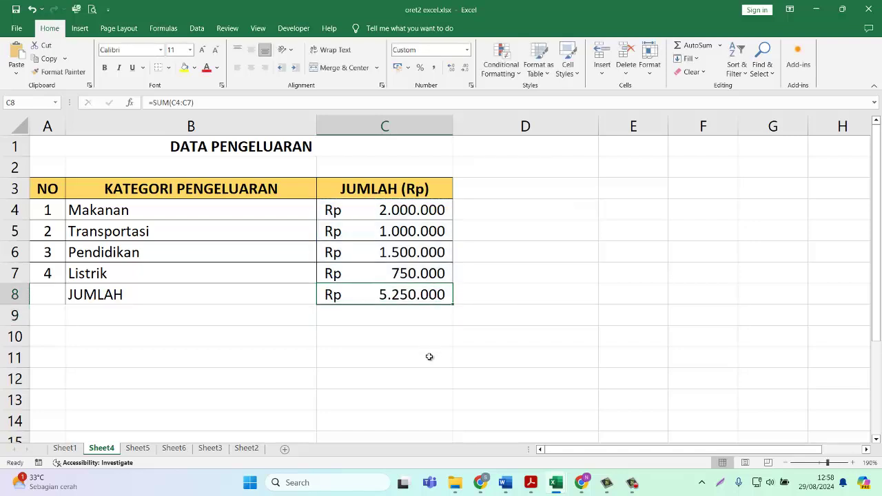
# Add the label RATA-RATA in cell B9, below JUMLAH.
pyautogui.click(230, 313)
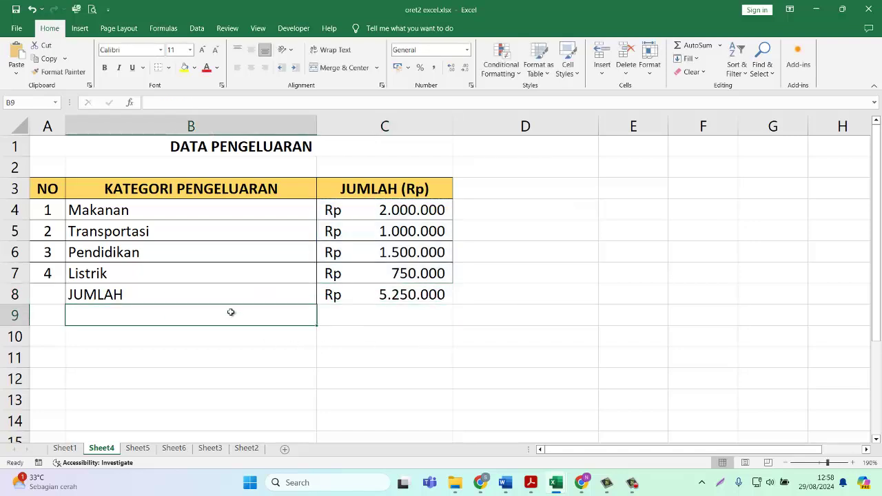
pyautogui.write('RATA-RATA')
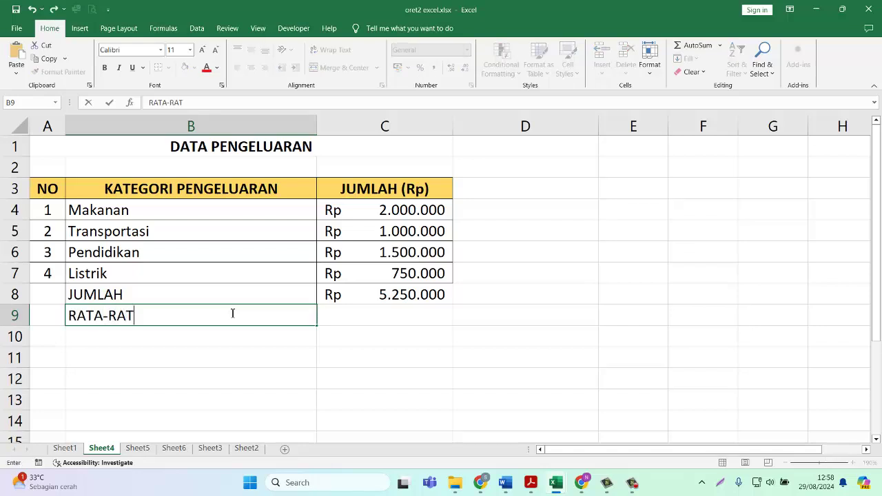
pyautogui.click(346, 384)
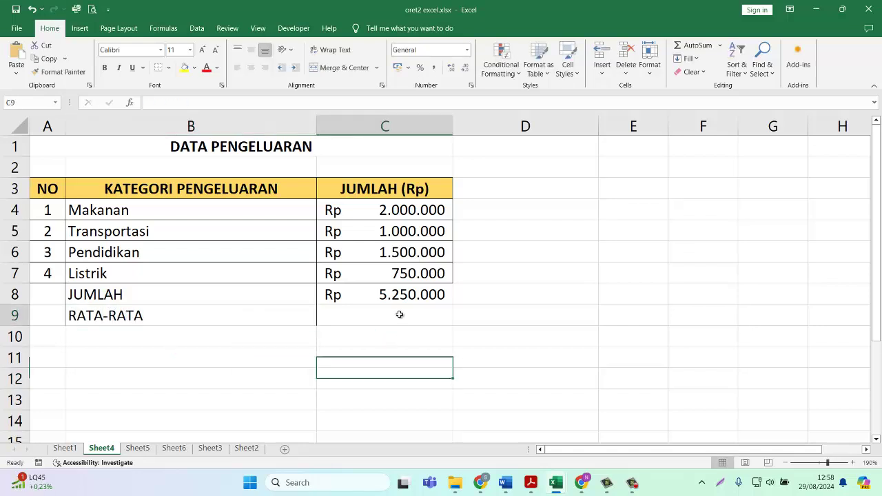
# Calculate the average expense in C9 with AutoSum's Average function, correcting the range to give =AVERAGE(C4:C7).
pyautogui.click(399, 313)
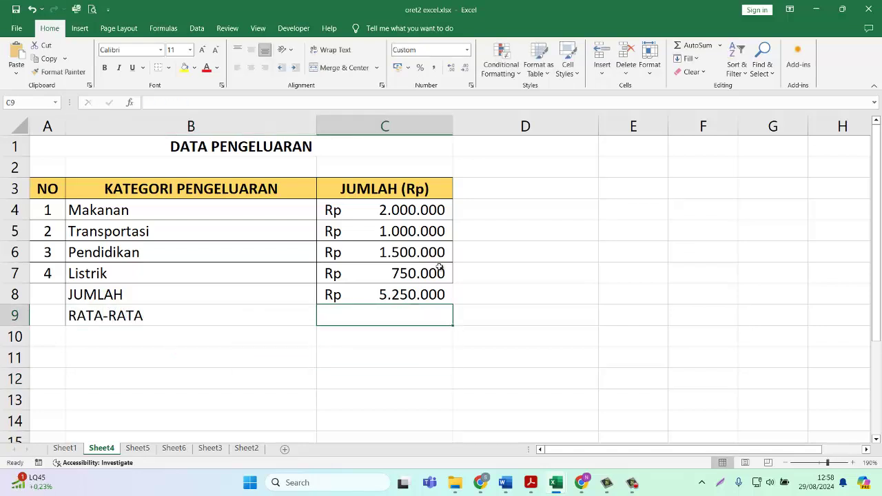
pyautogui.click(720, 46)
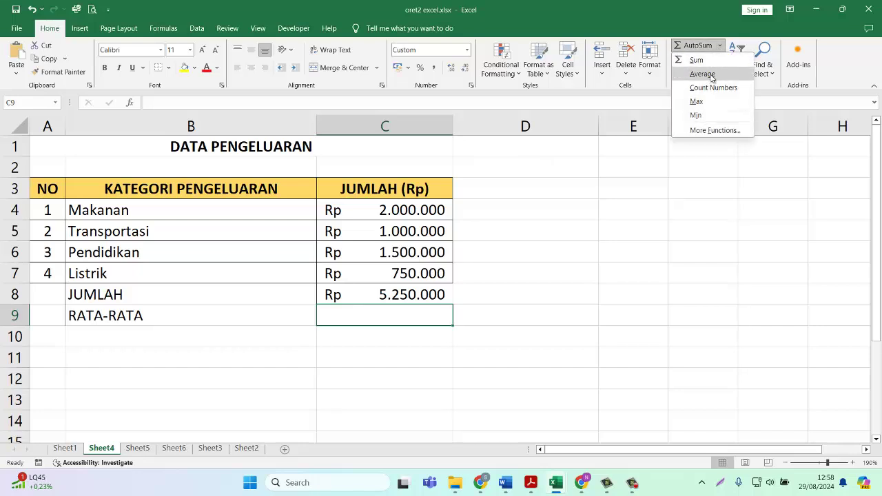
pyautogui.click(715, 77)
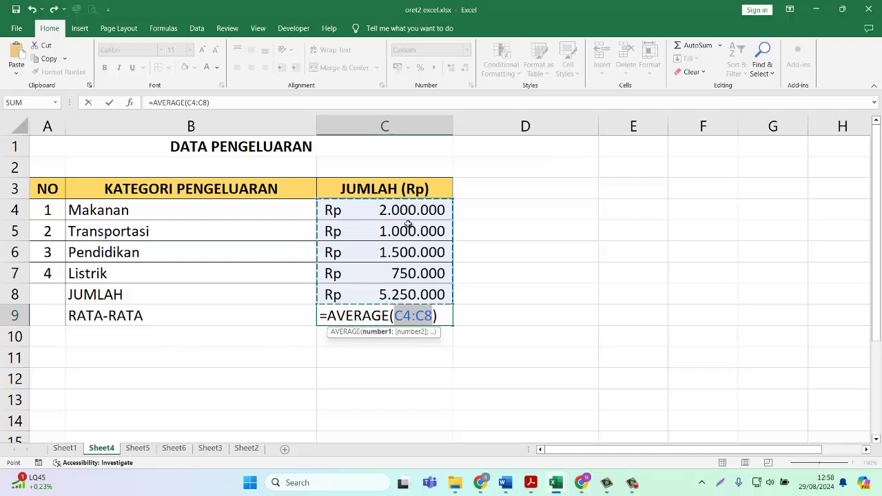
pyautogui.click(432, 316)
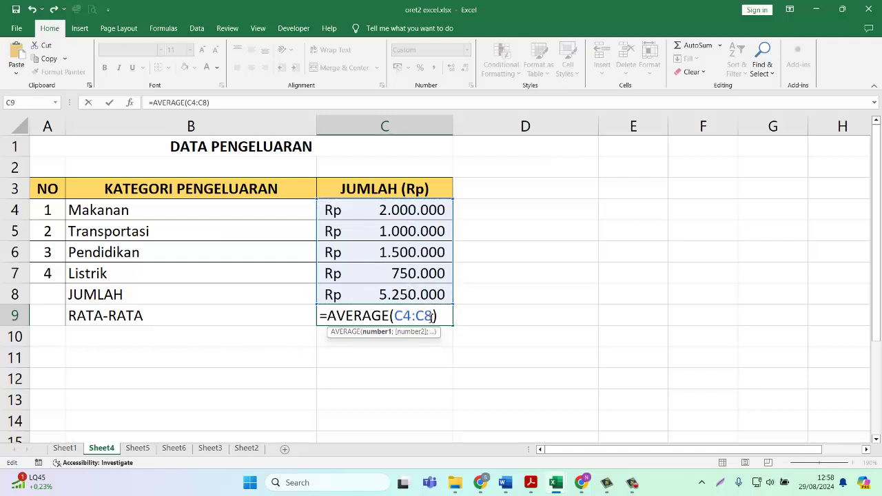
pyautogui.press('BackSpace')
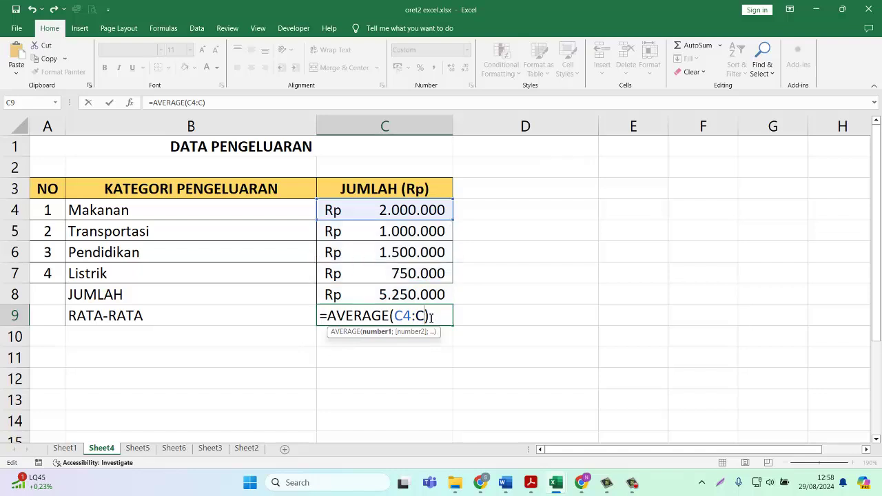
pyautogui.write('7')
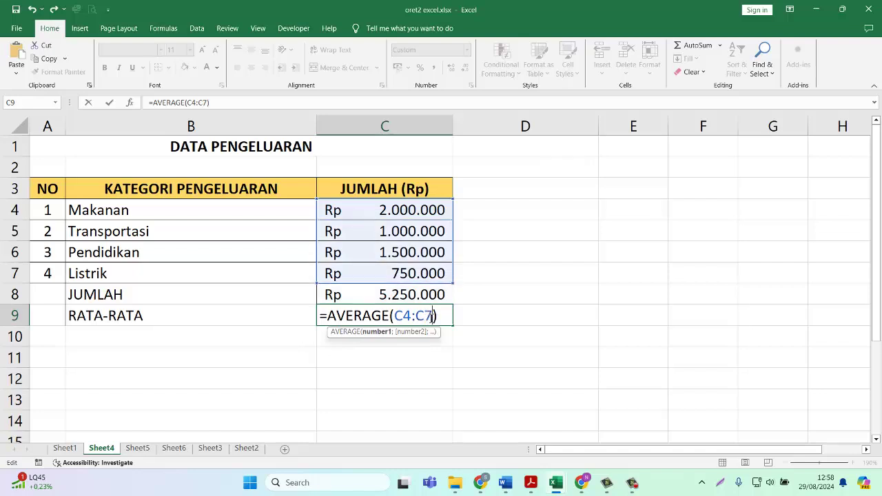
pyautogui.press('Return')
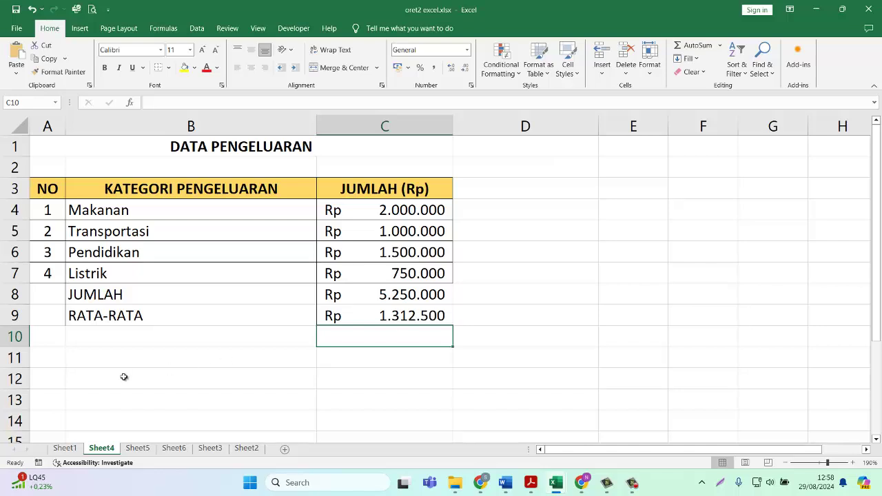
# Add the label TERTINGGI in cell B10, below RATA-RATA on Sheet4.
pyautogui.click(134, 339)
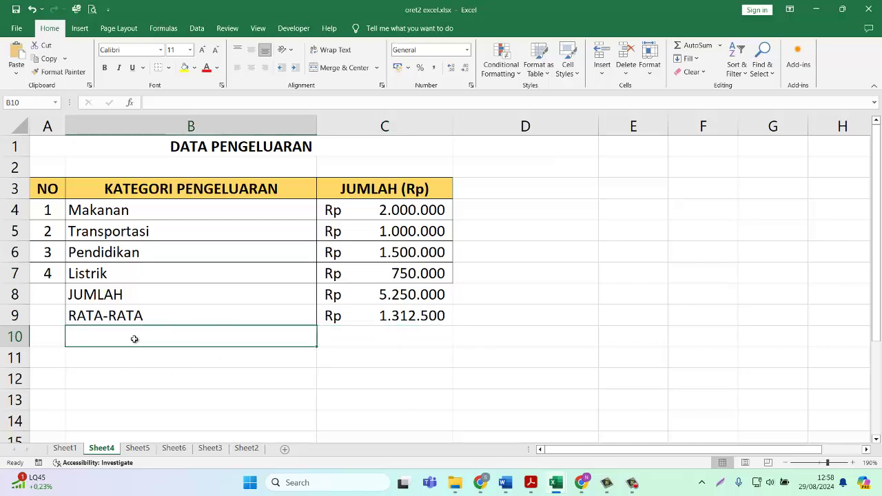
pyautogui.write('TERTINGGI')
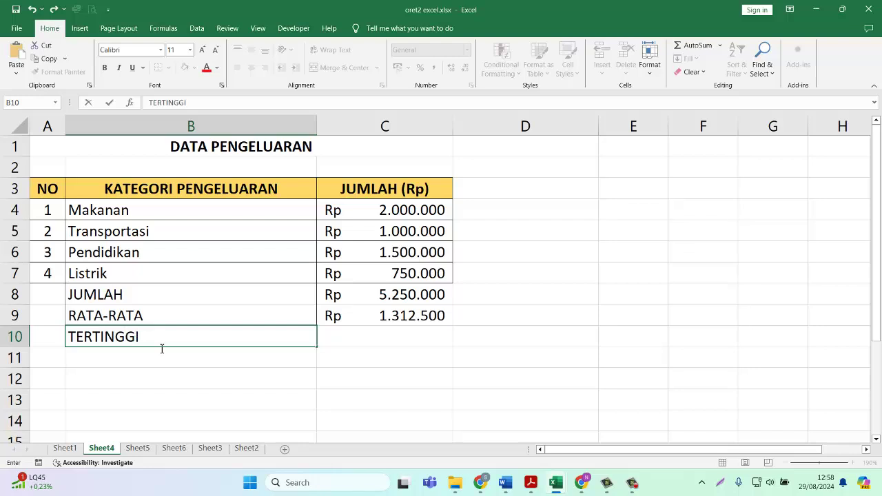
pyautogui.click(246, 448)
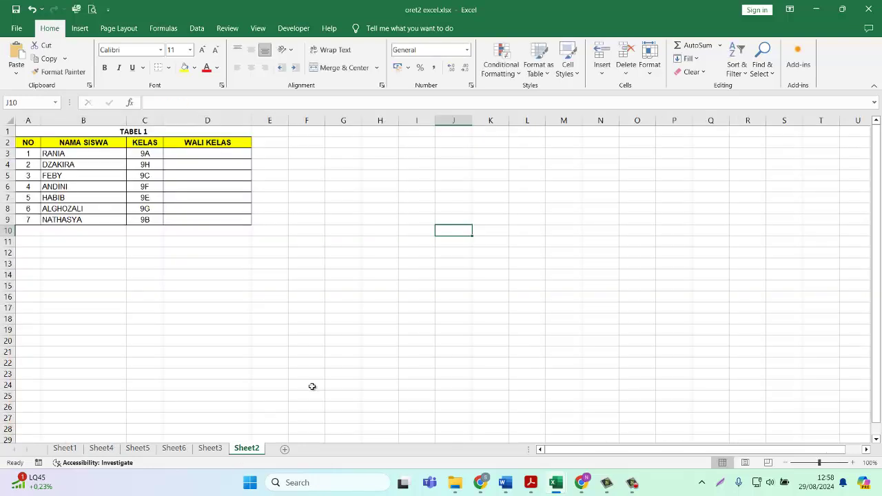
pyautogui.click(138, 448)
pyautogui.click(101, 448)
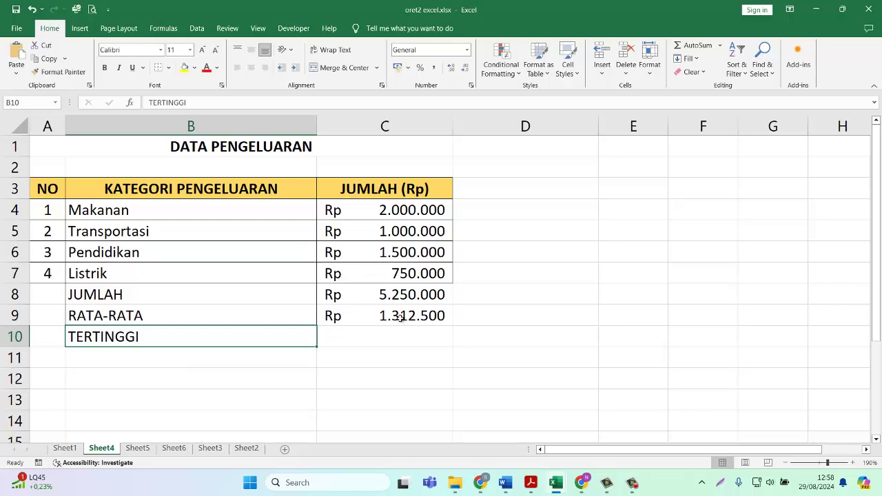
# Calculate the highest expense in C10 with AutoSum's Max function, correcting the range to give =MAX(C4:C7).
pyautogui.click(403, 329)
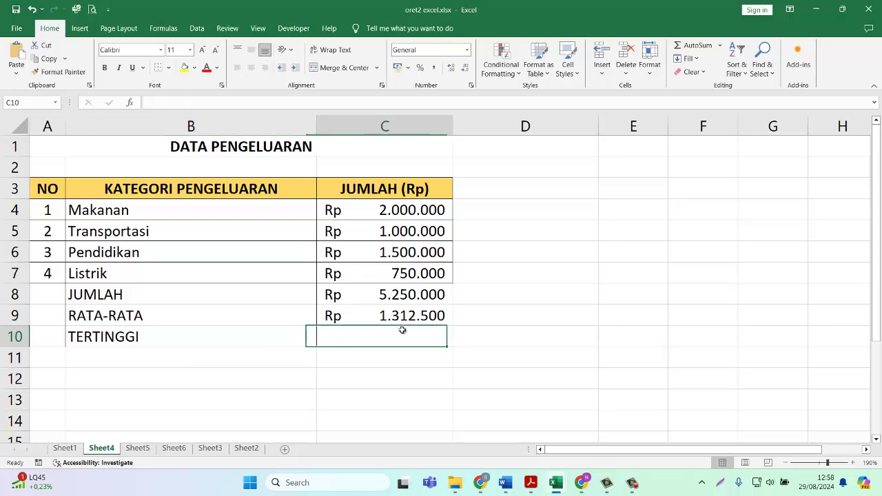
pyautogui.click(720, 45)
pyautogui.click(720, 101)
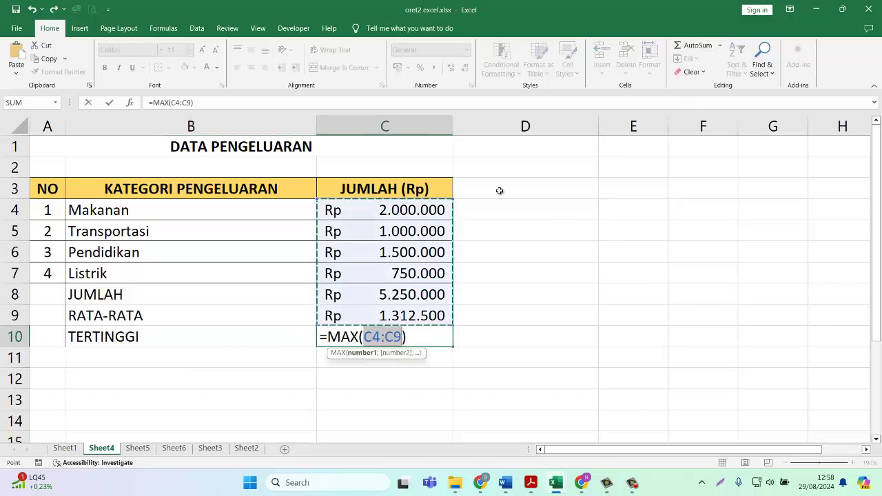
pyautogui.click(395, 338)
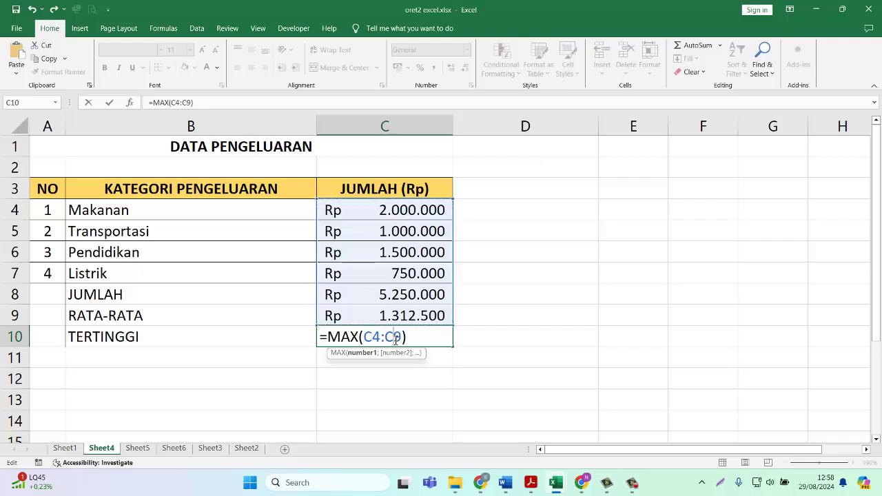
pyautogui.press('BackSpace')
pyautogui.write('7')
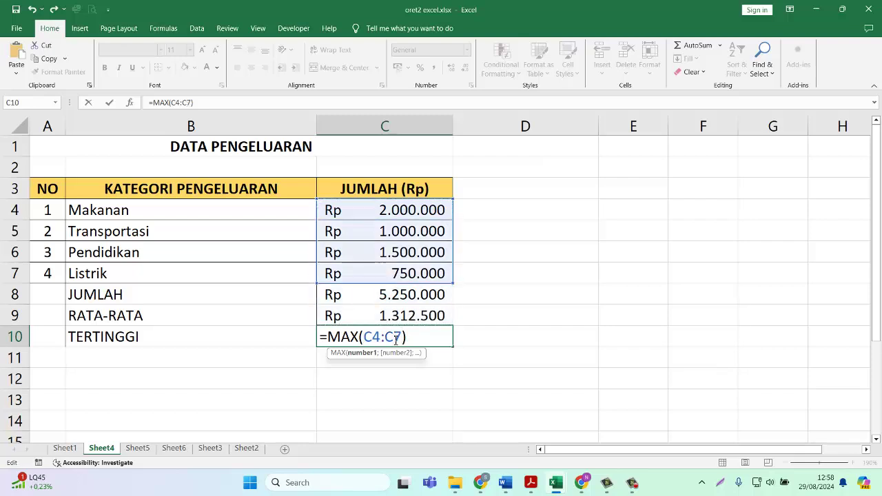
pyautogui.press('Return')
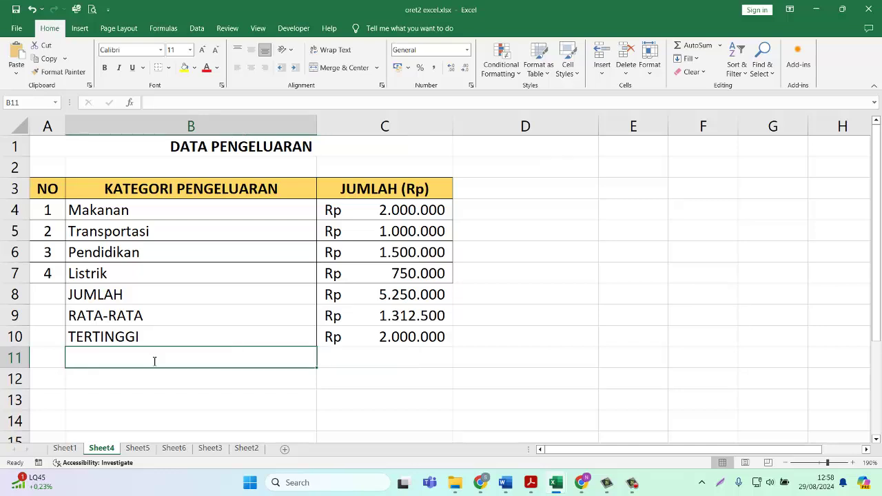
# Add the label TERENDAH in B11 and calculate the lowest expense in C11 with AutoSum's Min function, using =MIN(C4:C7).
pyautogui.write('TERENDAH')
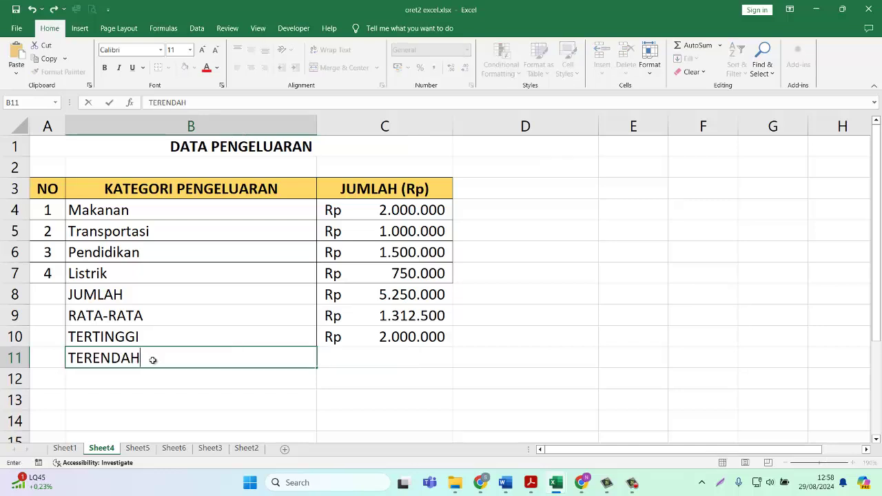
pyautogui.press('Return')
pyautogui.click(433, 363)
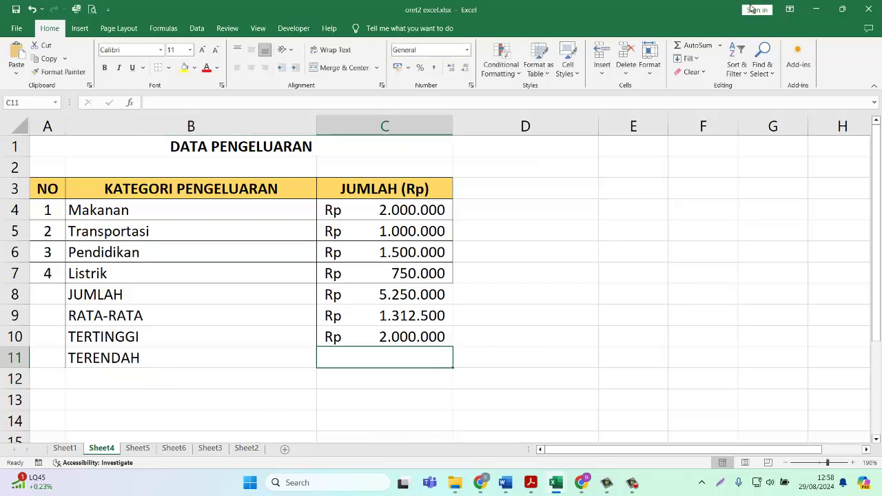
pyautogui.click(719, 45)
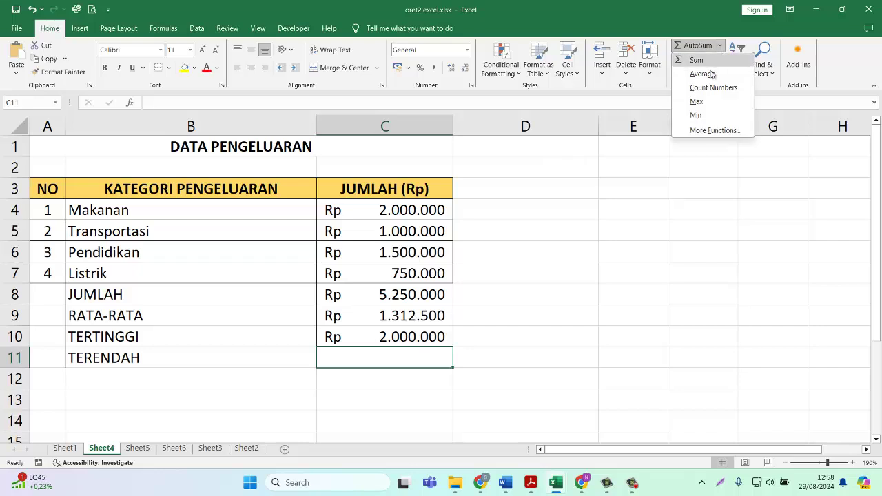
pyautogui.click(696, 115)
pyautogui.click(396, 357)
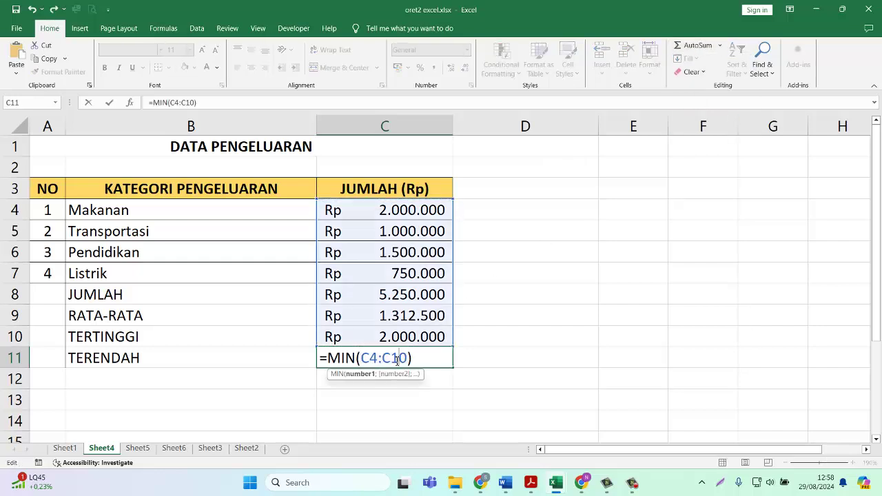
pyautogui.press('BackSpace')
pyautogui.press('Delete')
pyautogui.write('7')
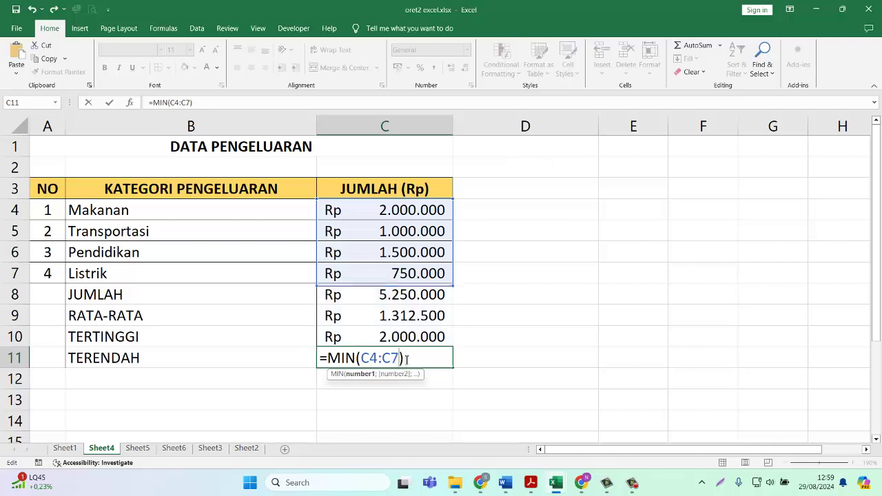
pyautogui.press('Return')
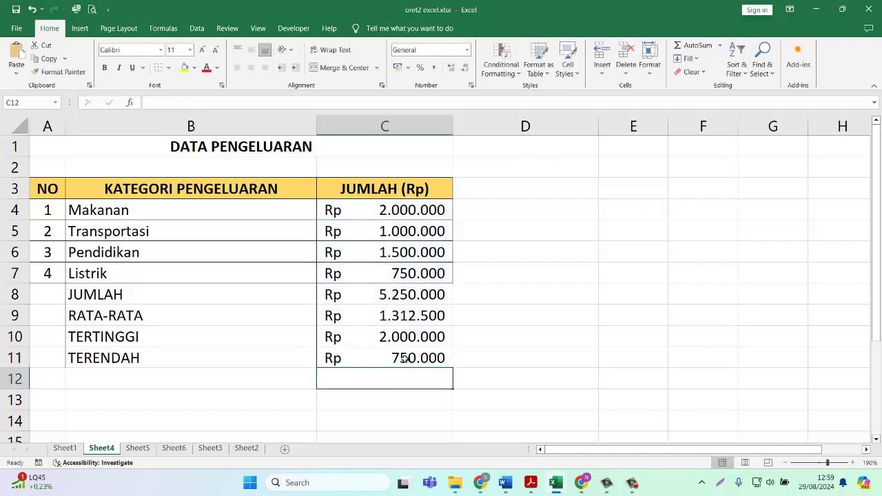
# Examine AutoSum's Count Numbers option and the four expense entries in rows 4 to 7 that it applies to.
pyautogui.click(223, 374)
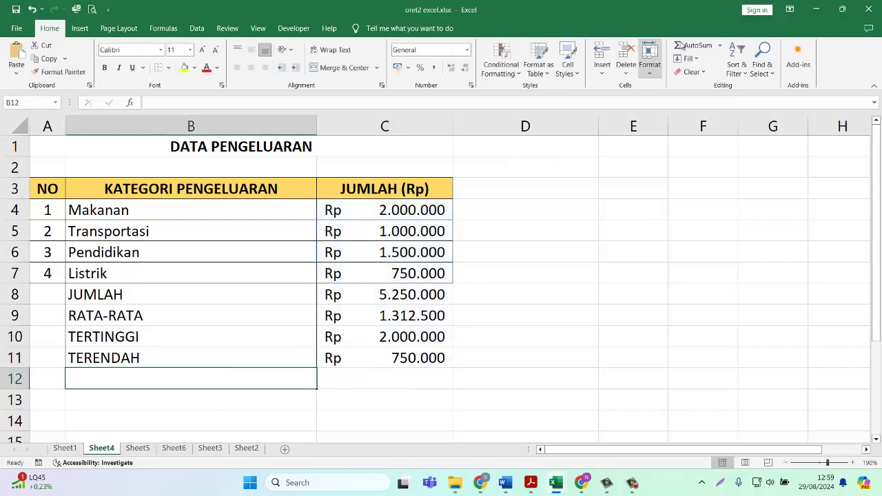
pyautogui.click(720, 45)
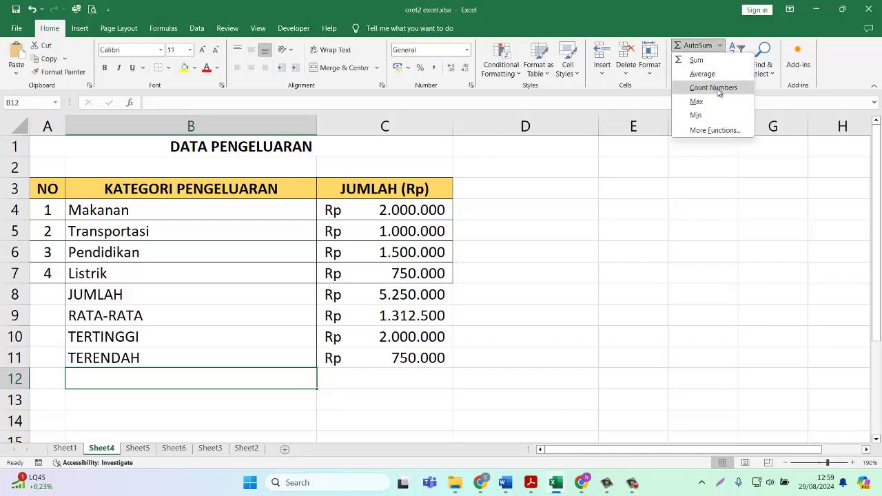
pyautogui.click(368, 398)
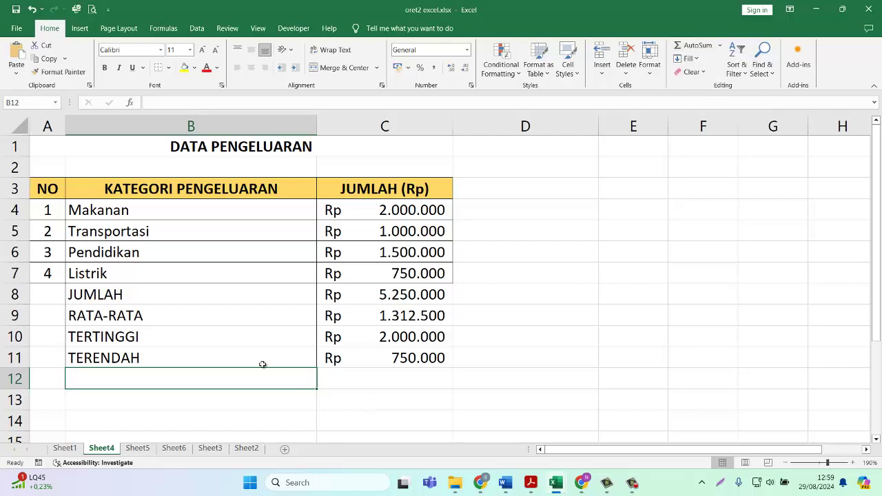
pyautogui.click(200, 295)
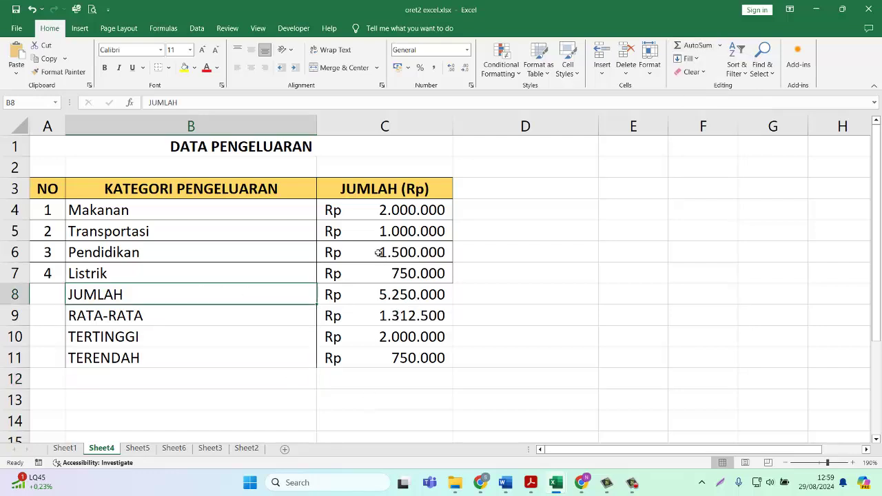
pyautogui.moveTo(405, 208); pyautogui.dragTo(399, 275)
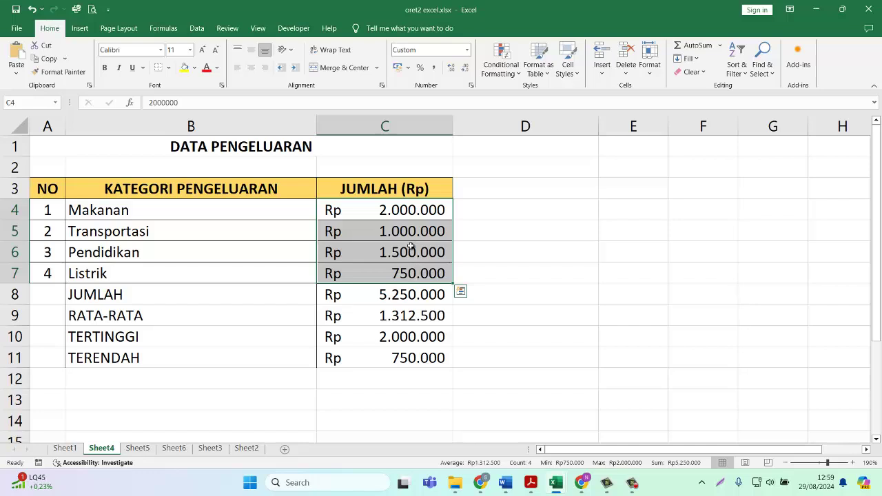
pyautogui.moveTo(404, 217); pyautogui.dragTo(407, 275)
pyautogui.moveTo(43, 207); pyautogui.dragTo(126, 222)
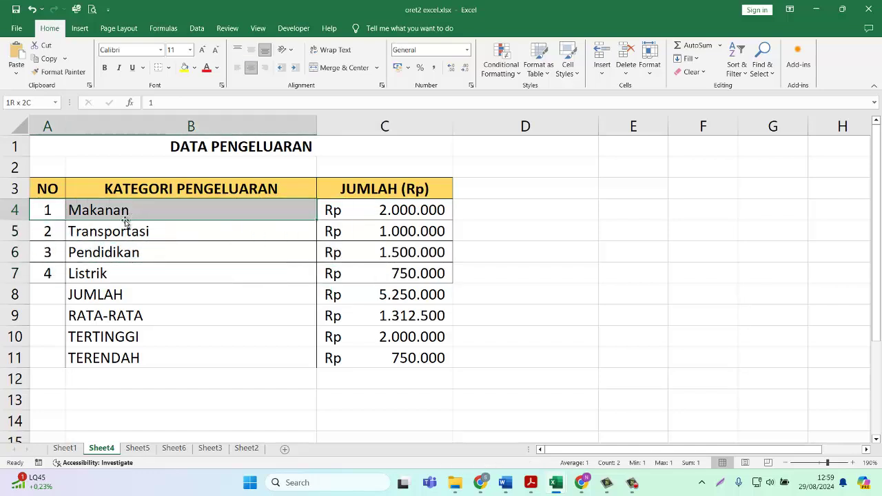
pyautogui.moveTo(53, 231); pyautogui.dragTo(203, 232)
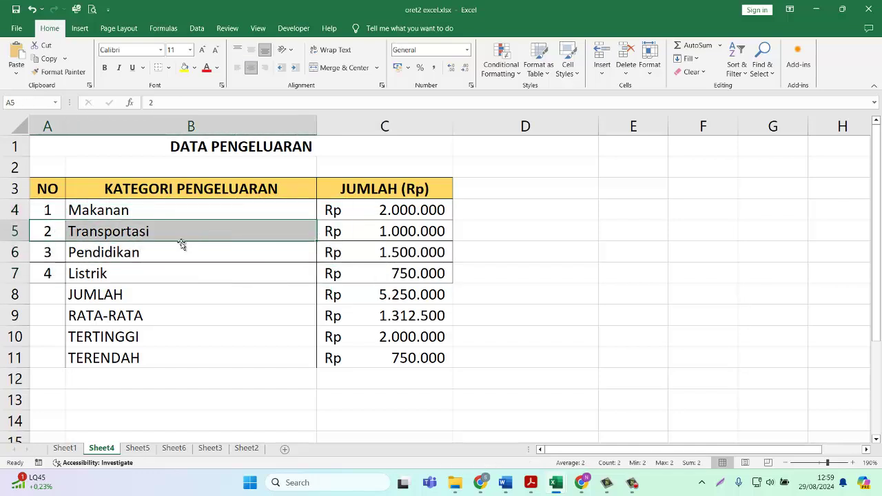
pyautogui.click(113, 255)
pyautogui.click(111, 269)
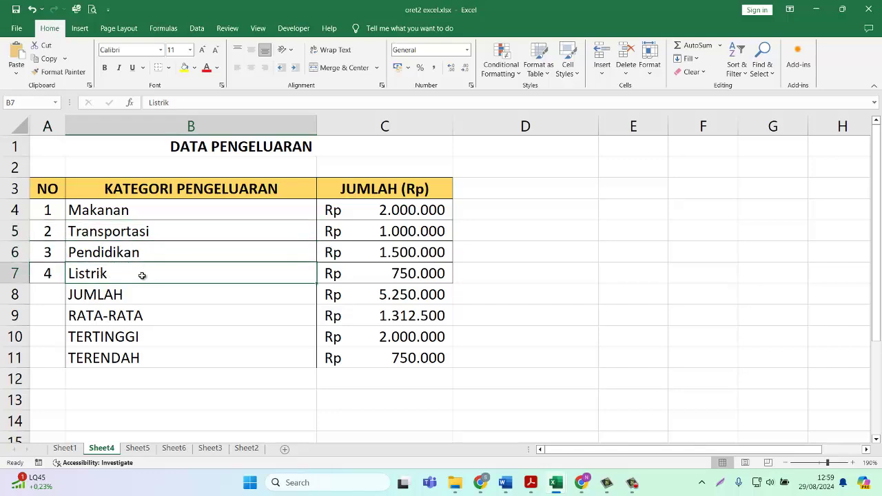
pyautogui.press('Down')
# Add the label JUMLAH DATA in B12 and count the expense entries in C12 with AutoSum's Count Numbers function, using =COUNT(C4:C7).
pyautogui.click(234, 384)
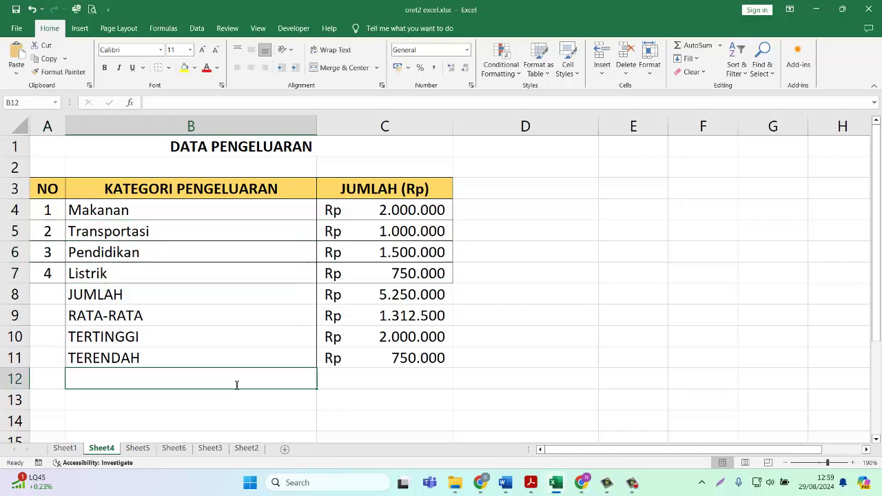
pyautogui.write('JUMLAH DATA')
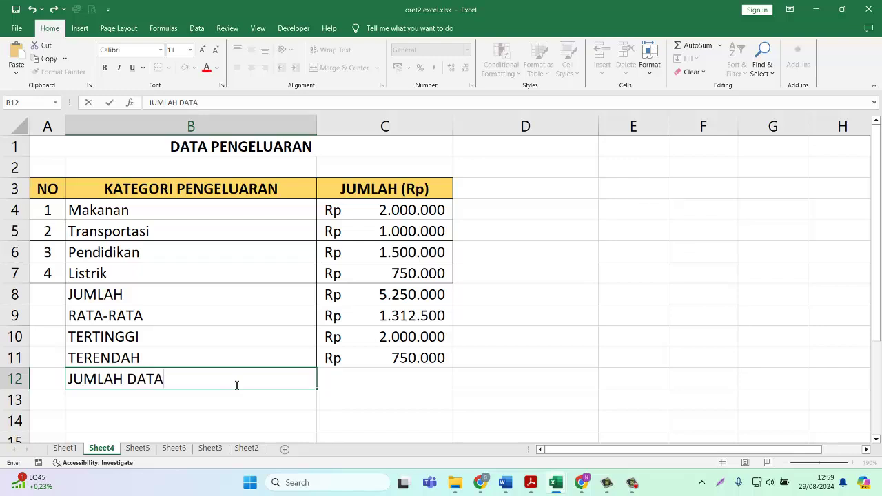
pyautogui.click(422, 388)
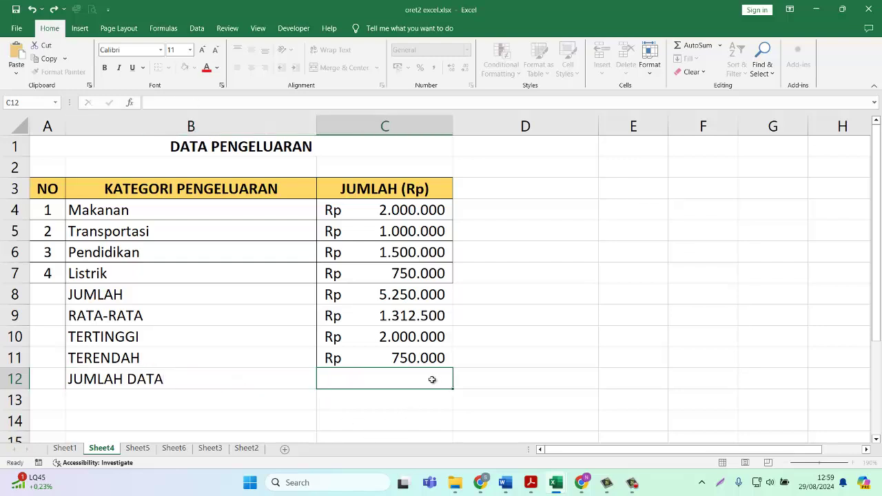
pyautogui.click(719, 45)
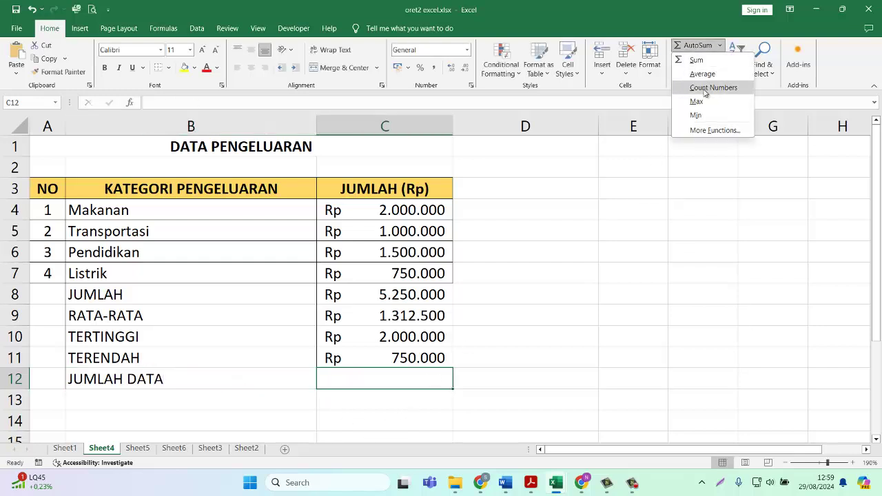
pyautogui.click(709, 87)
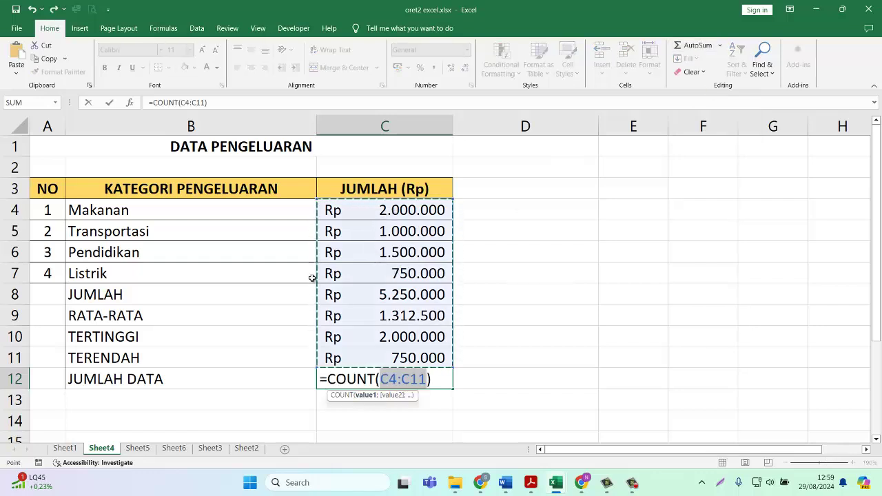
pyautogui.click(421, 379)
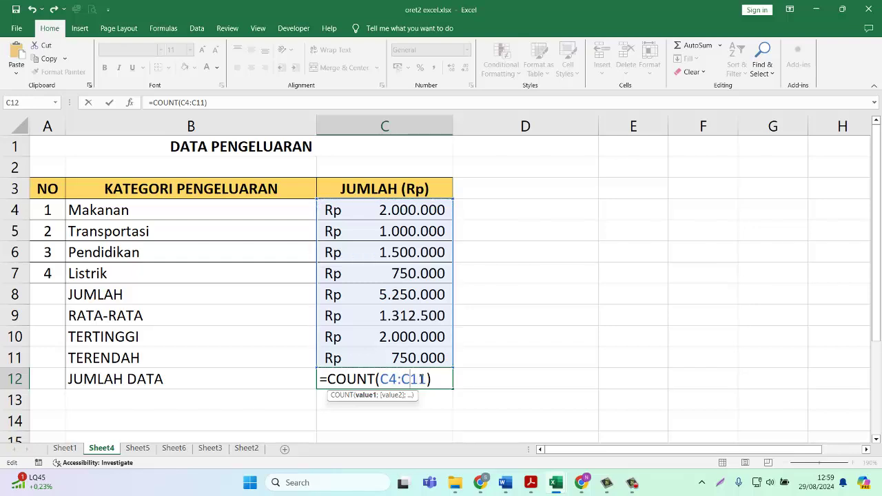
pyautogui.press('BackSpace')
pyautogui.press('Delete')
pyautogui.press('Delete')
pyautogui.write('7')
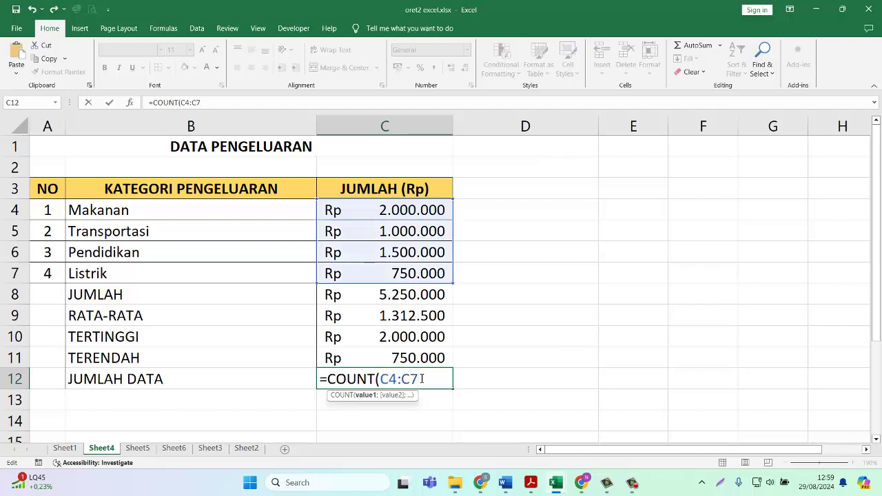
pyautogui.write(')')
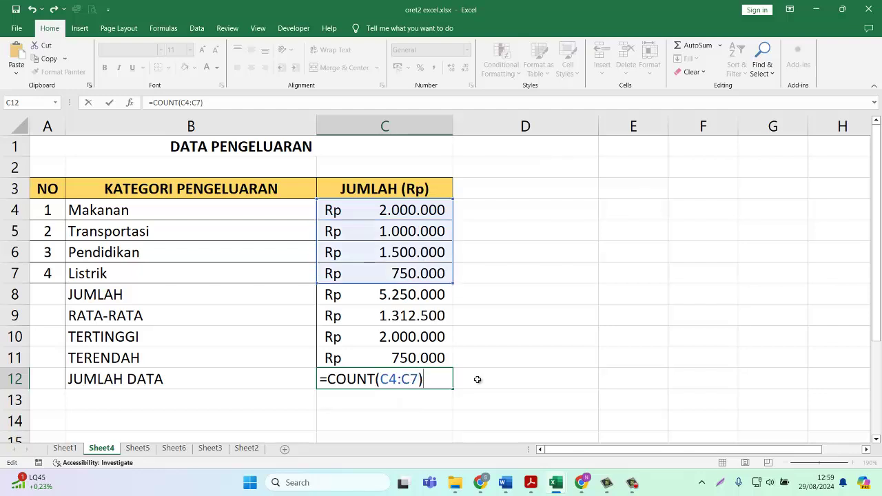
pyautogui.press('Return')
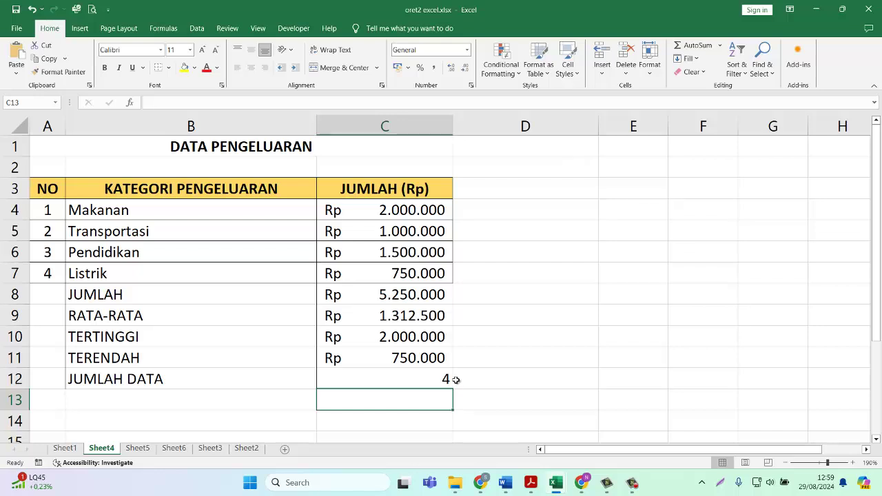
# Review the summary labels in B8:B12 and open Sheet5 with the student scores table.
pyautogui.click(441, 380)
pyautogui.click(538, 293)
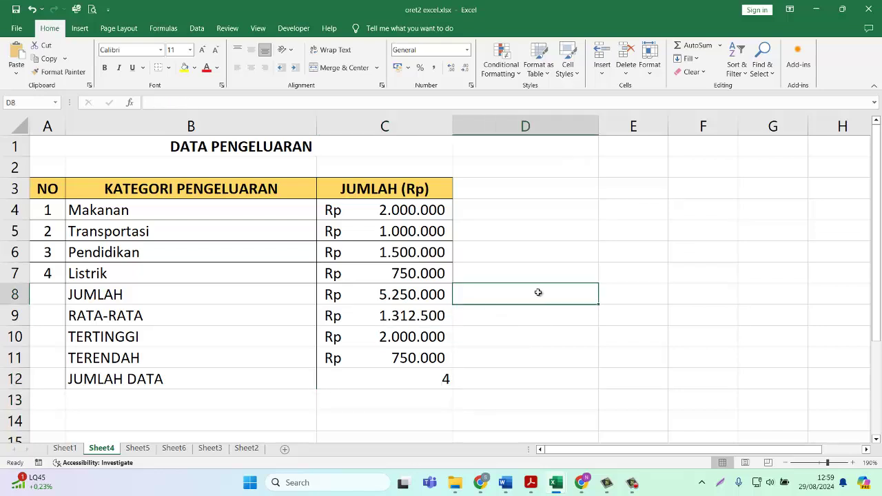
pyautogui.moveTo(151, 294); pyautogui.dragTo(153, 379)
pyautogui.click(520, 321)
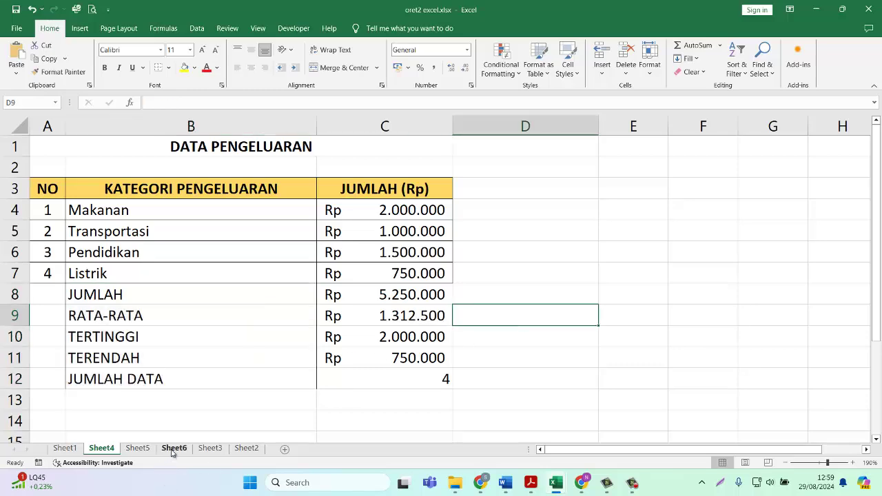
pyautogui.click(142, 450)
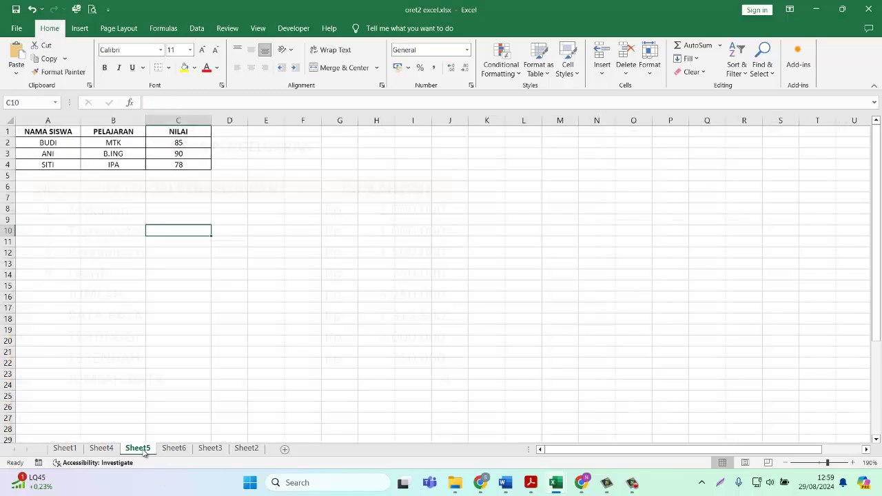
# Look through the workbook's sheets and open Sheet1 with the student, homeroom teacher and duty schedule tables.
pyautogui.click(64, 448)
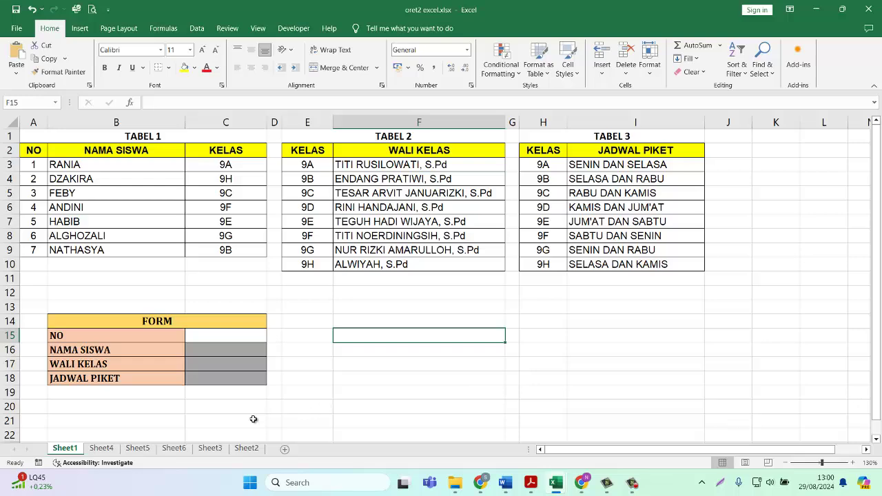
pyautogui.click(210, 449)
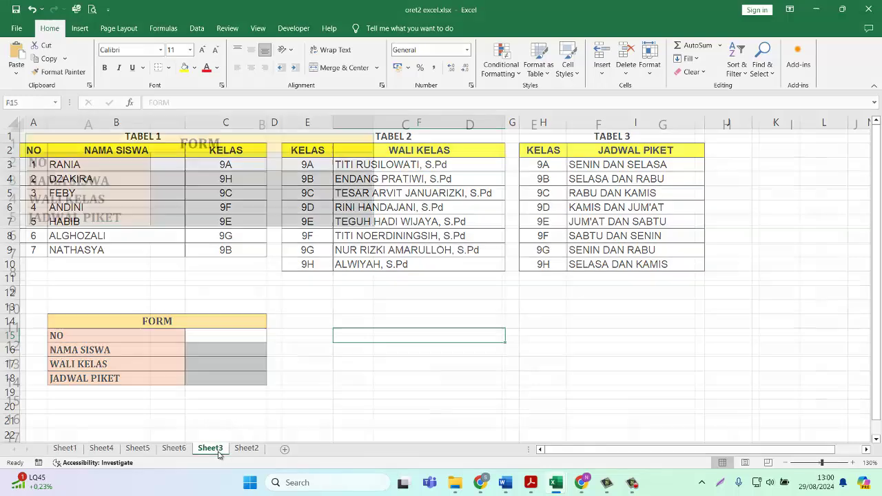
pyautogui.click(174, 449)
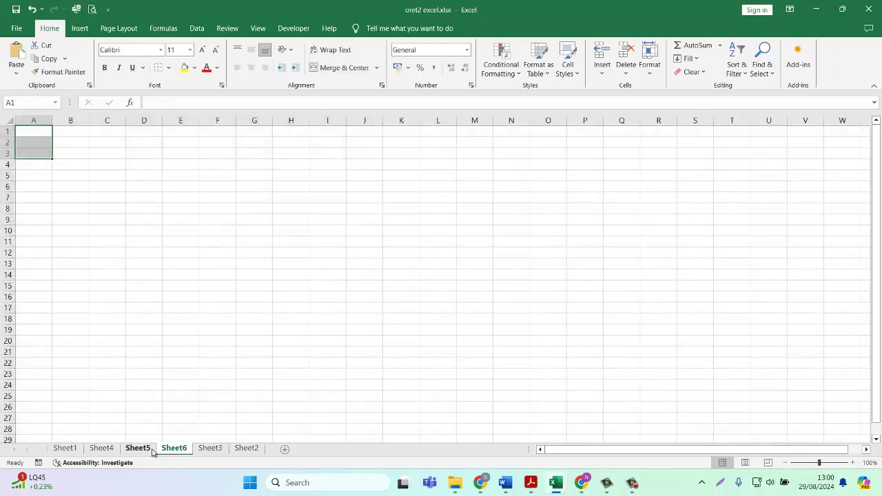
pyautogui.click(141, 448)
pyautogui.click(246, 449)
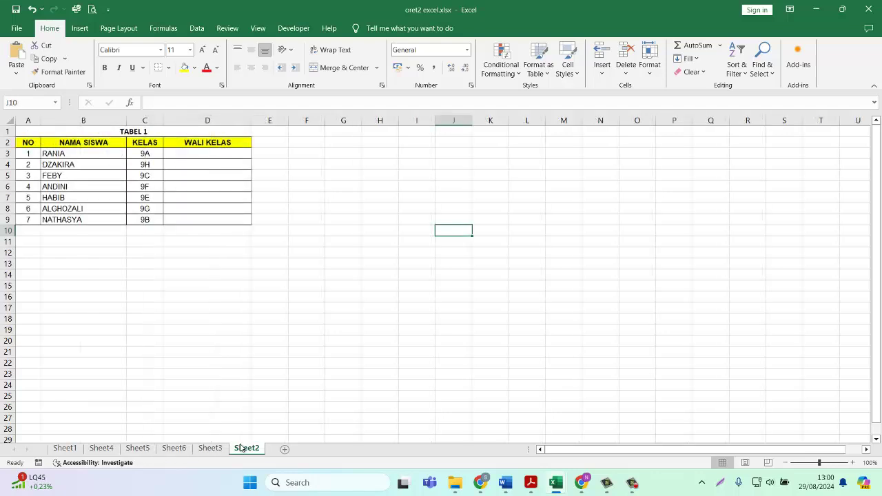
pyautogui.click(64, 449)
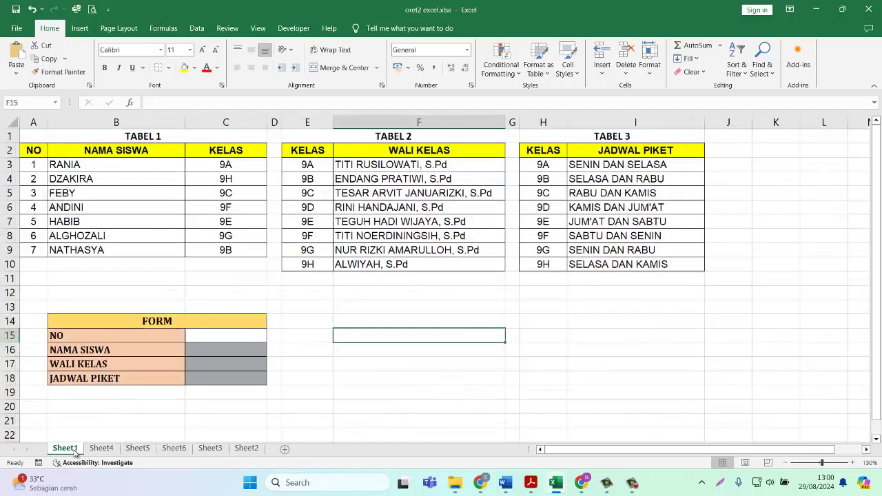
# Examine Tabel 1, Tabel 2 and Tabel 3 together with the FORM in B14:C18 on Sheet1.
pyautogui.click(254, 359)
pyautogui.click(192, 334)
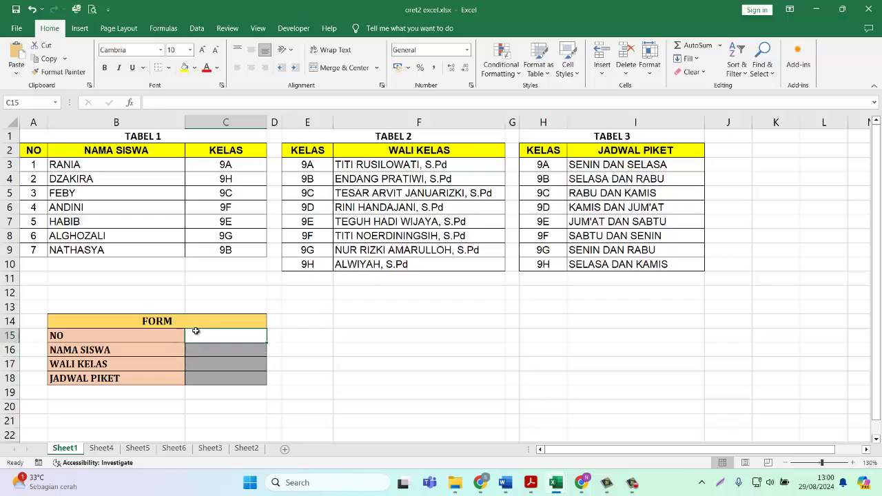
pyautogui.scroll(4, 320, 300)
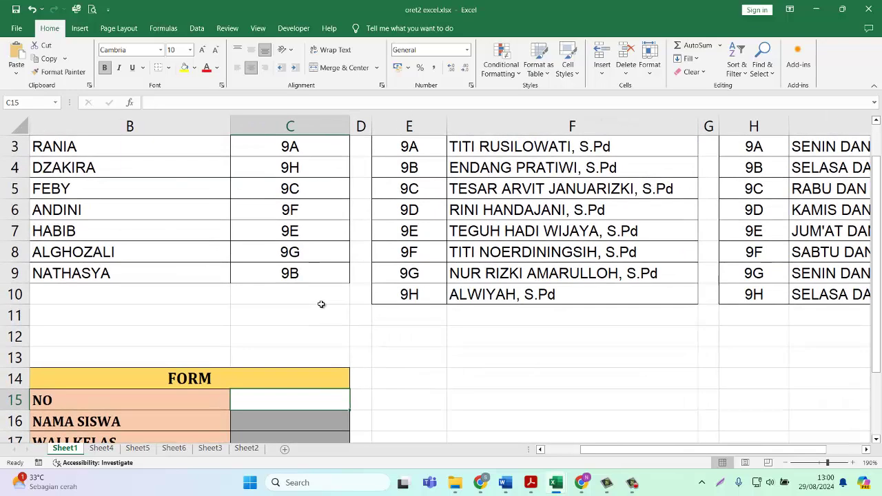
pyautogui.scroll(1, 477, 302)
pyautogui.moveTo(618, 448); pyautogui.dragTo(557, 439)
pyautogui.scroll(-3, 387, 366)
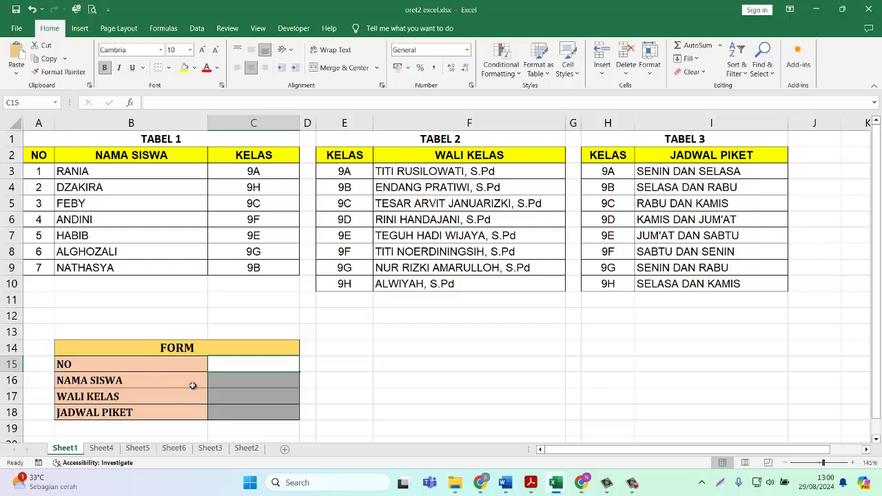
pyautogui.click(247, 386)
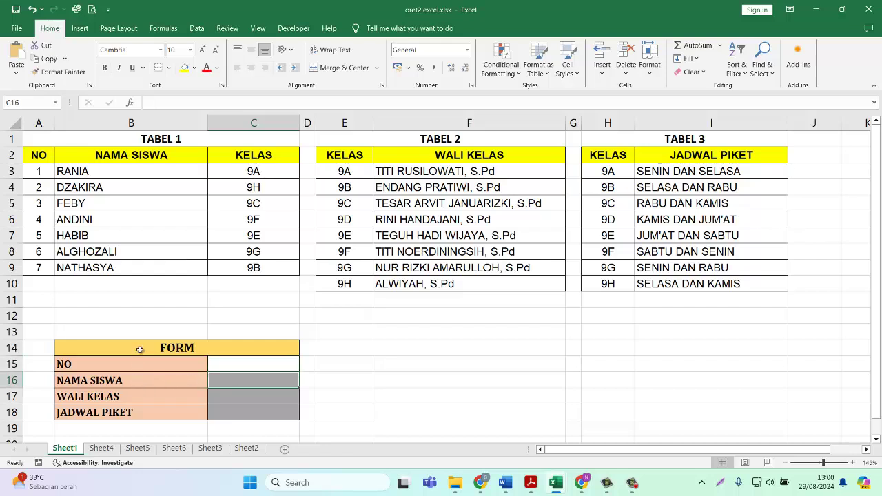
pyautogui.moveTo(138, 348); pyautogui.dragTo(215, 410)
pyautogui.moveTo(196, 353); pyautogui.dragTo(203, 412)
pyautogui.click(240, 386)
# Enter 1 as the form's NO in C15.
pyautogui.click(253, 369)
pyautogui.write('1')
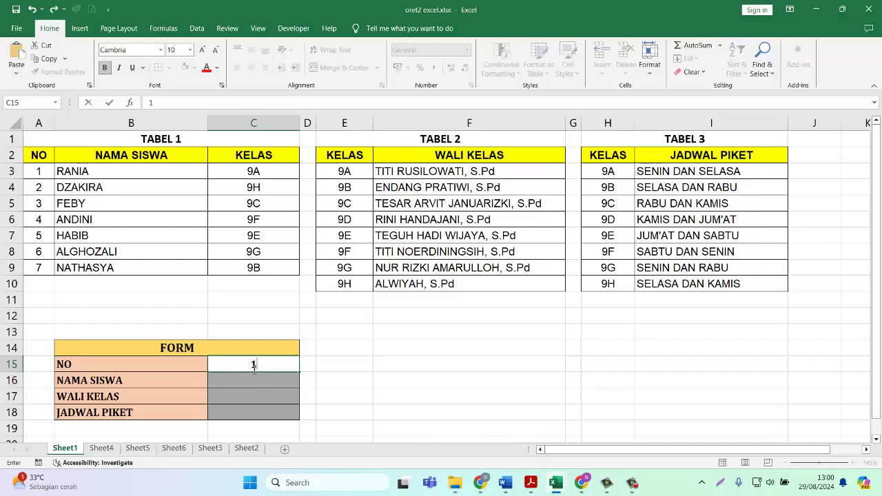
pyautogui.click(368, 352)
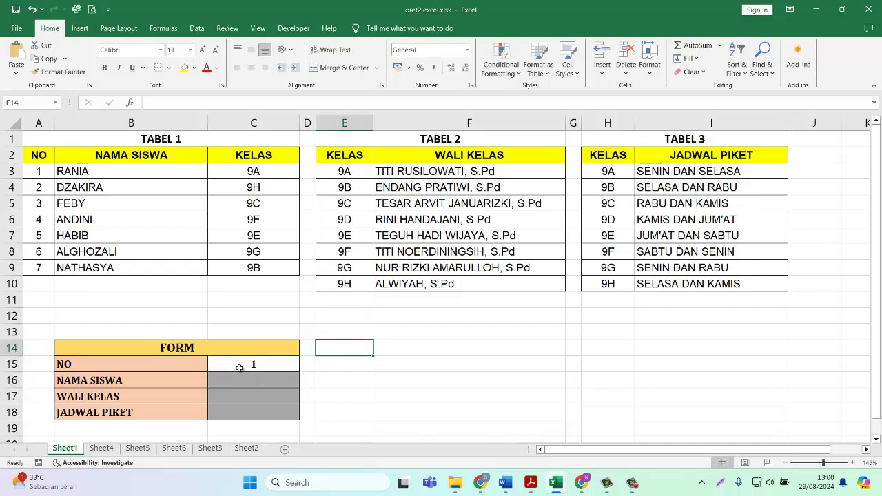
# Try filling NAMA SISWA in C16 by hand with the first student's name from Tabel 1, and clear the cell.
pyautogui.moveTo(143, 140); pyautogui.dragTo(138, 269)
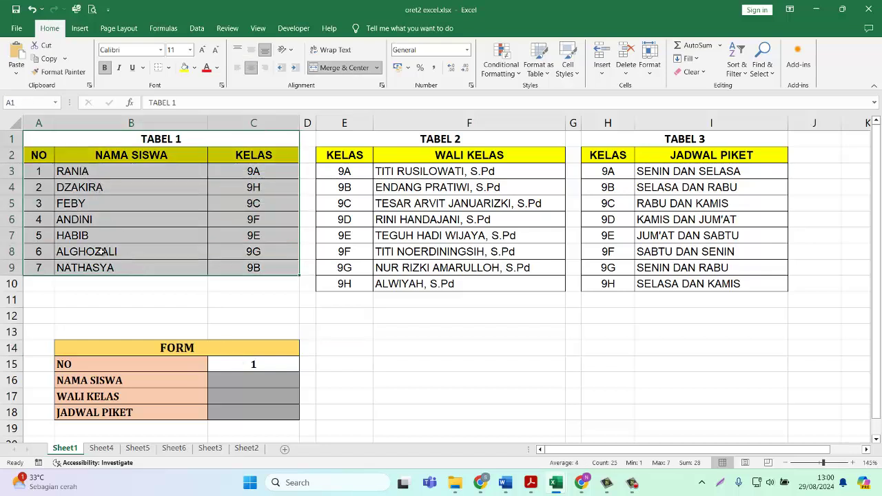
pyautogui.click(245, 383)
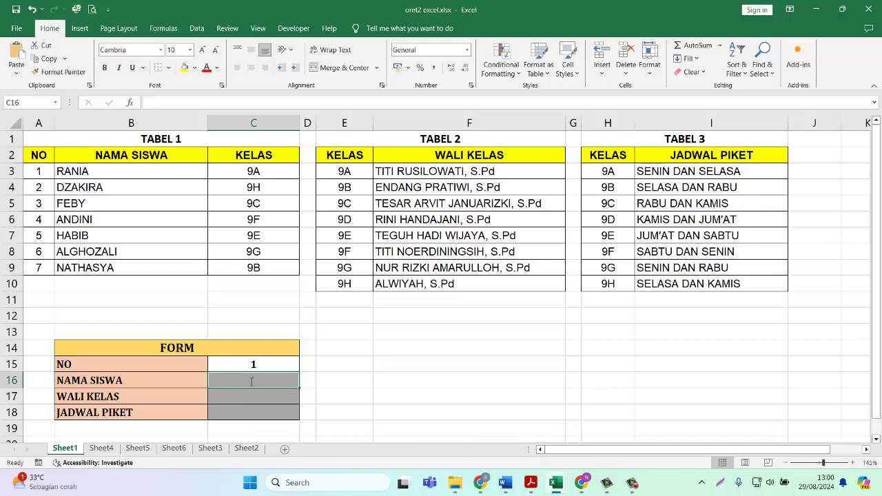
pyautogui.write('RA')
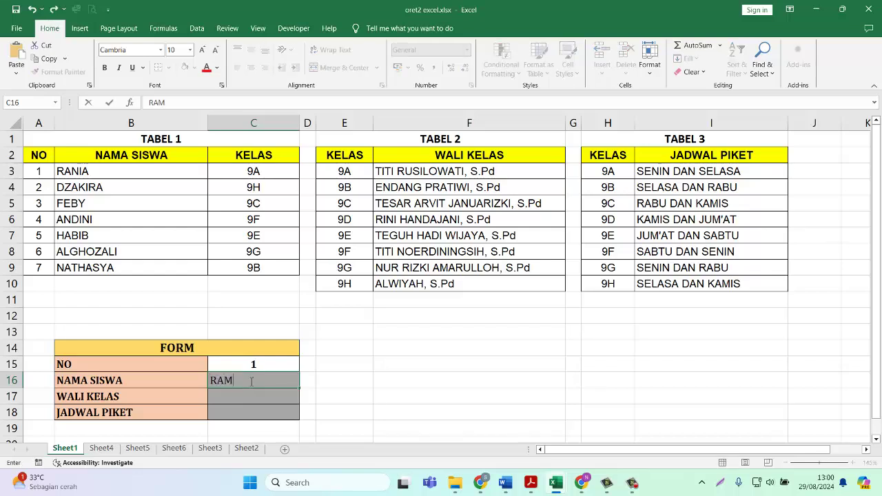
pyautogui.write('NIA')
pyautogui.press('Return')
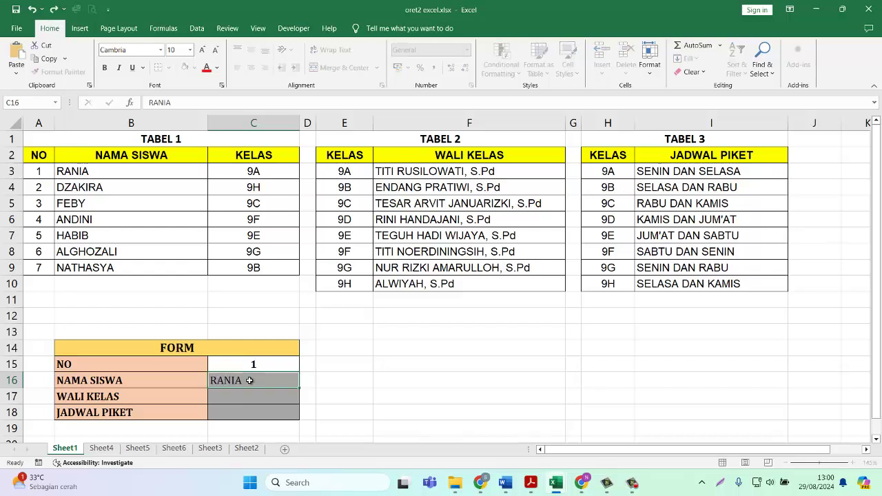
pyautogui.click(320, 377)
pyautogui.click(280, 385)
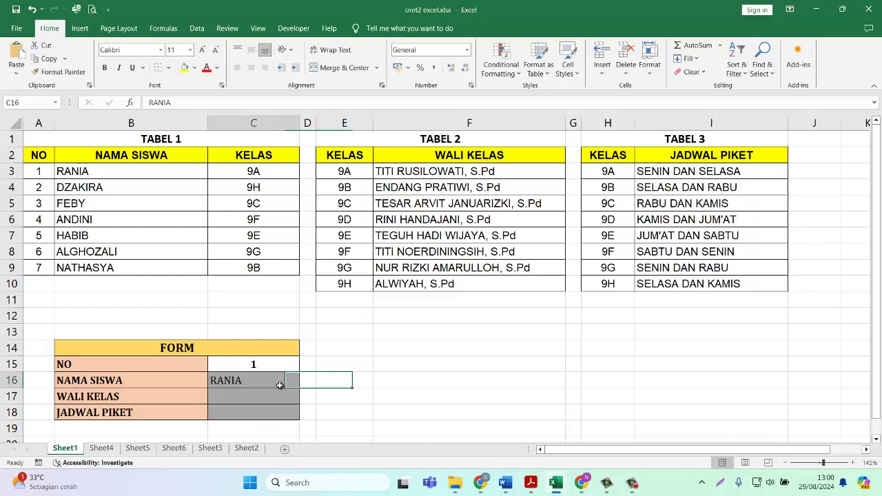
pyautogui.press('Delete')
pyautogui.click(340, 365)
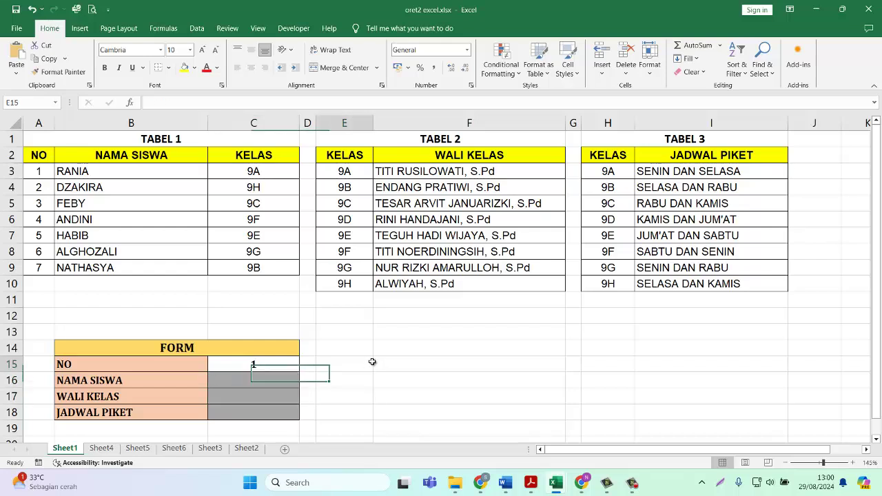
# Write VLOOKUP as a note in B12 above the form, and clear it.
pyautogui.click(173, 317)
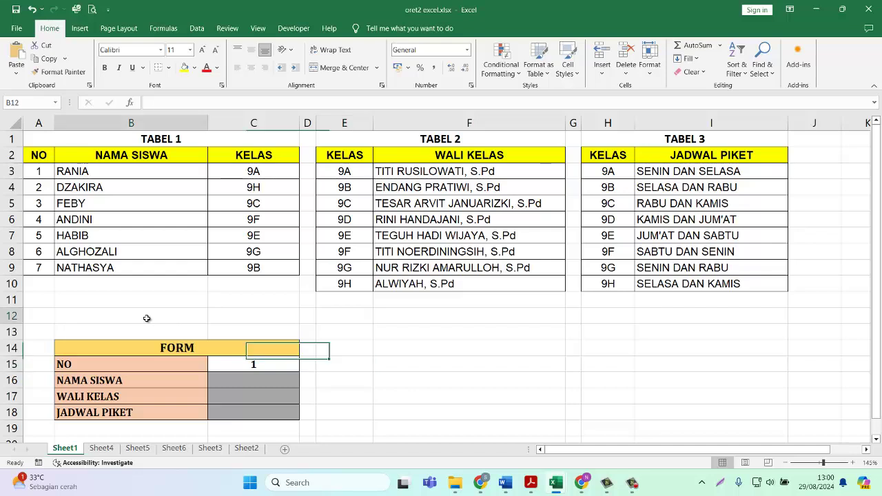
pyautogui.write('VLOOKUP')
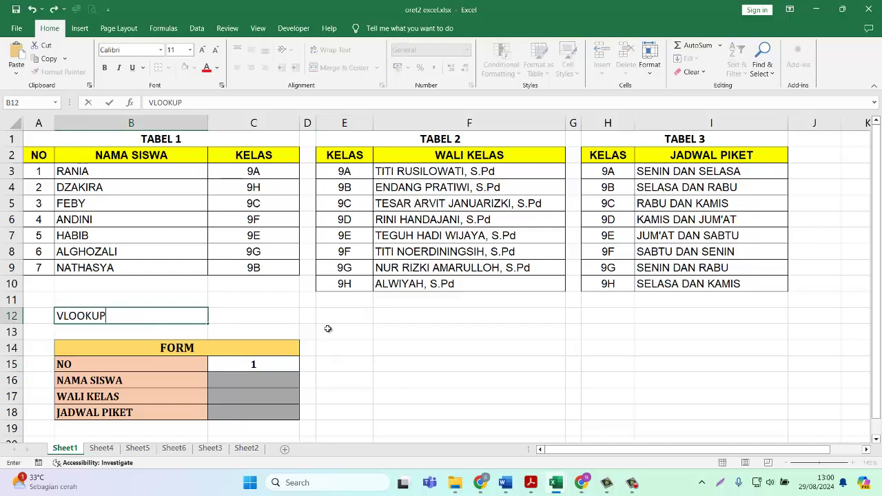
pyautogui.press('Tab')
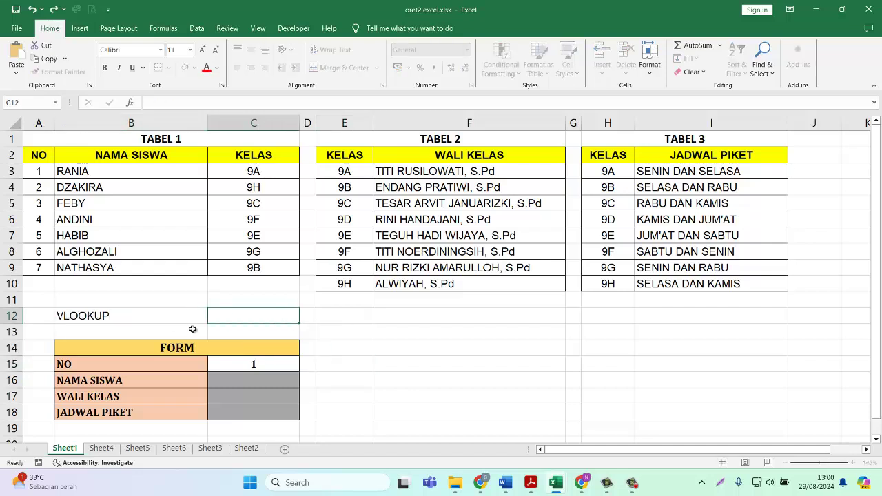
pyautogui.click(148, 319)
pyautogui.press('BackSpace')
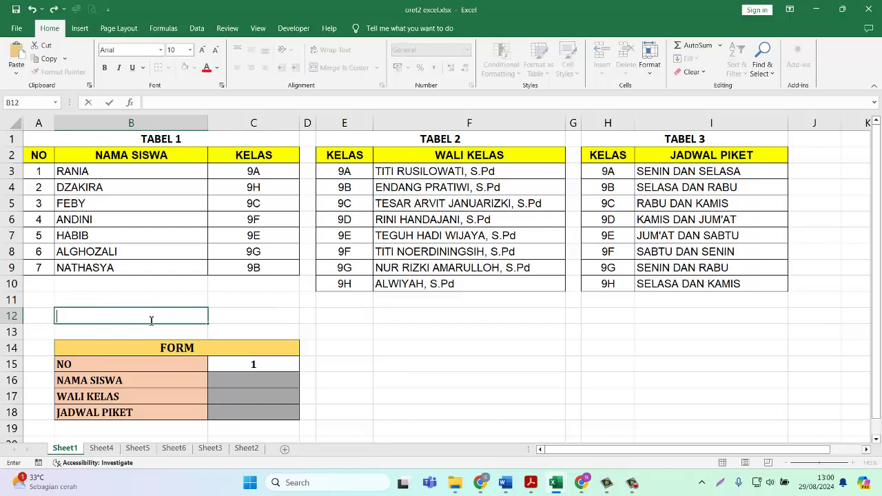
pyautogui.click(336, 345)
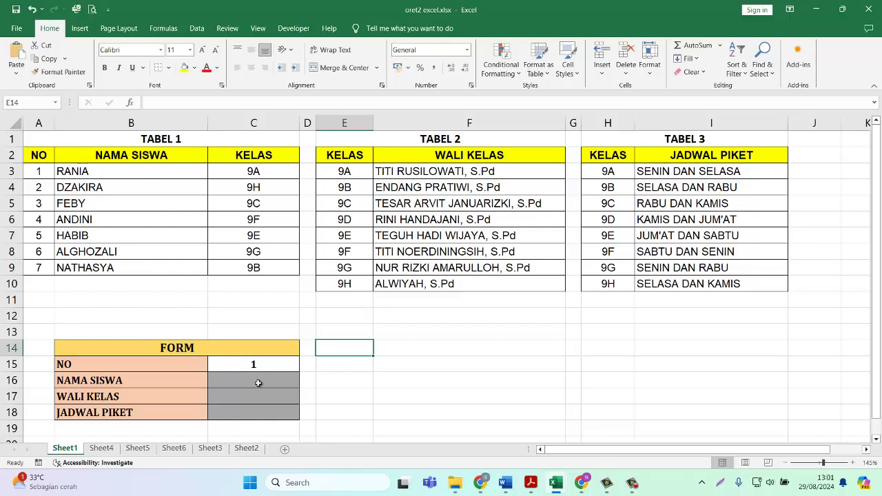
# Set the form's NO in C15 to 5 and locate the matching number in Tabel 1.
pyautogui.click(259, 383)
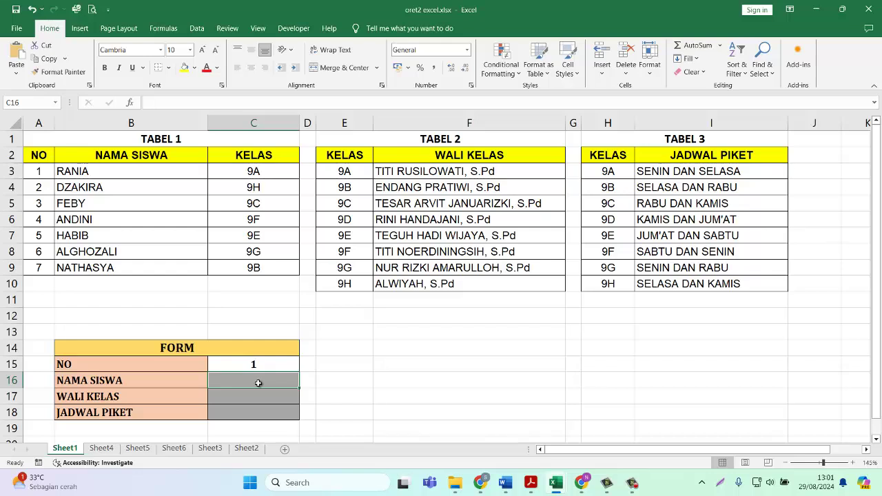
pyautogui.moveTo(103, 138); pyautogui.dragTo(179, 271)
pyautogui.click(259, 364)
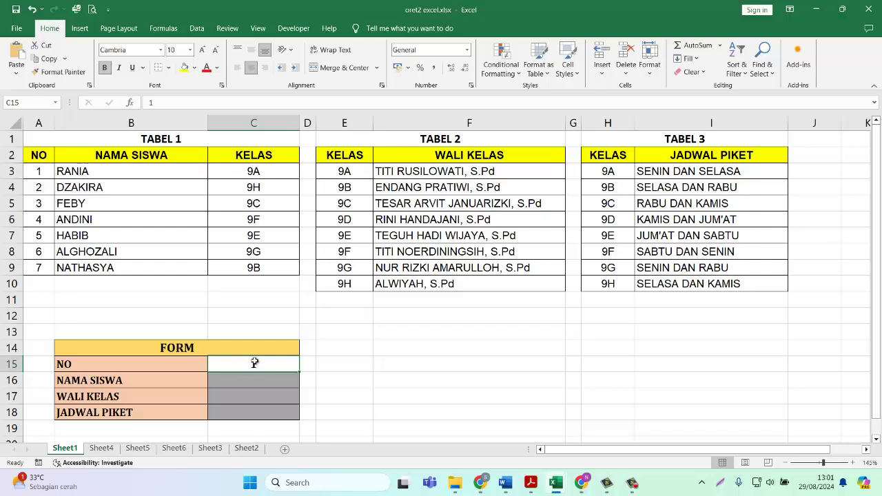
pyautogui.write('5')
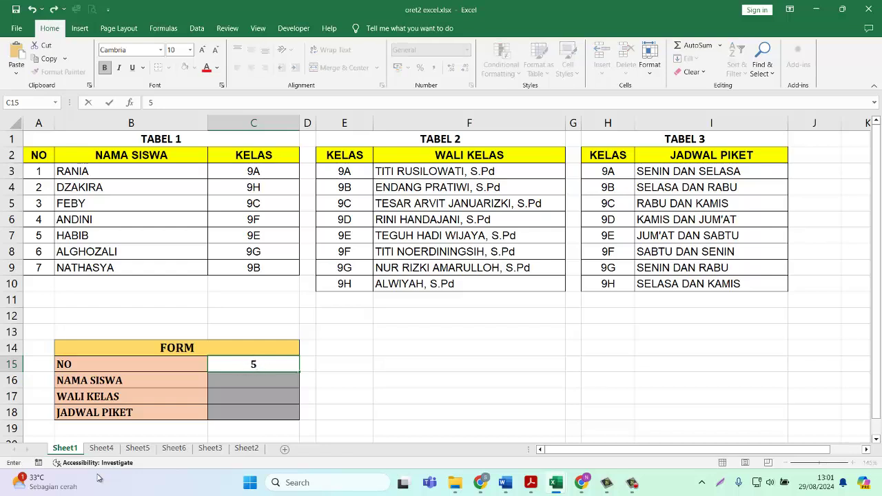
pyautogui.press('Return')
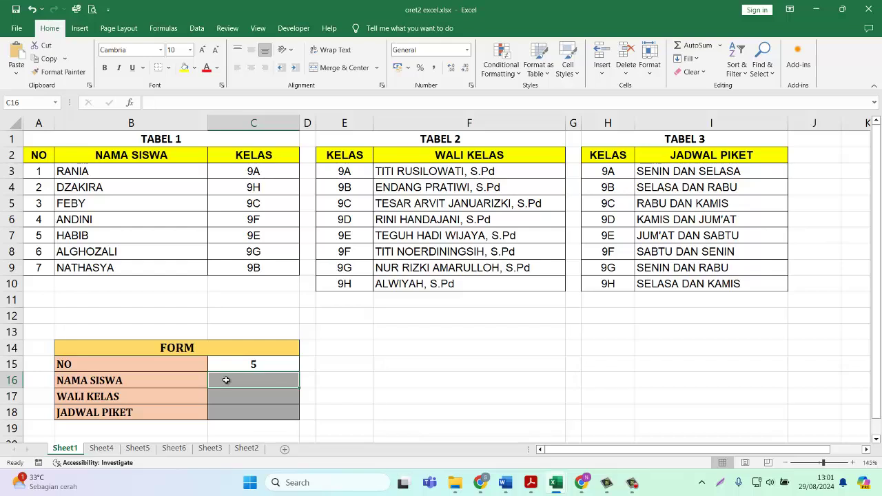
pyautogui.moveTo(178, 139); pyautogui.dragTo(193, 271)
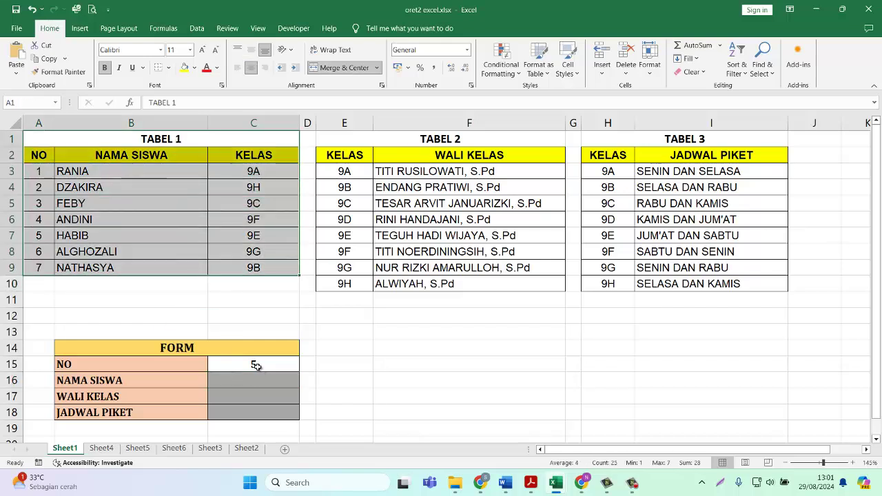
pyautogui.click(40, 236)
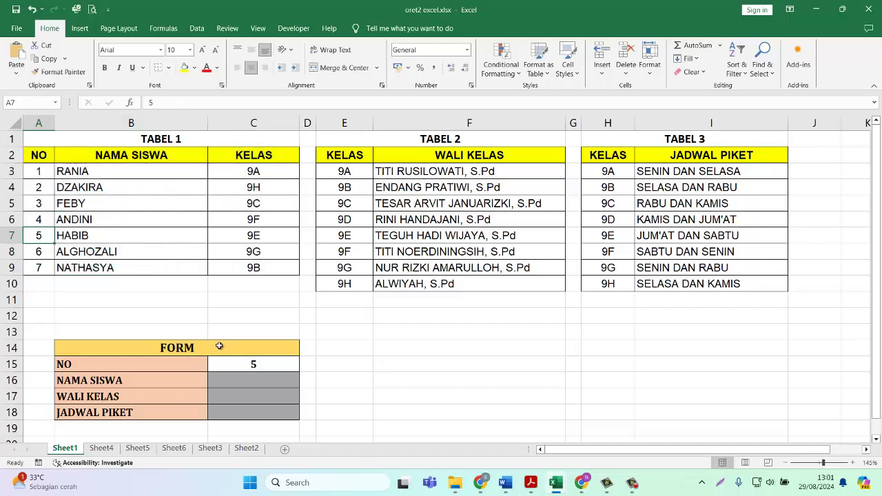
# Start a VLOOKUP formula for NAMA SISWA in C16 with C15 as the lookup value.
pyautogui.click(262, 377)
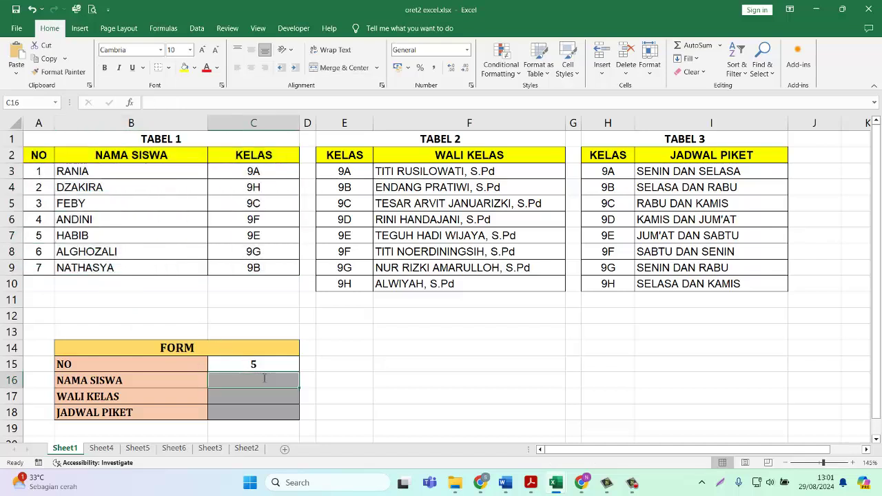
pyautogui.write('=VLOO')
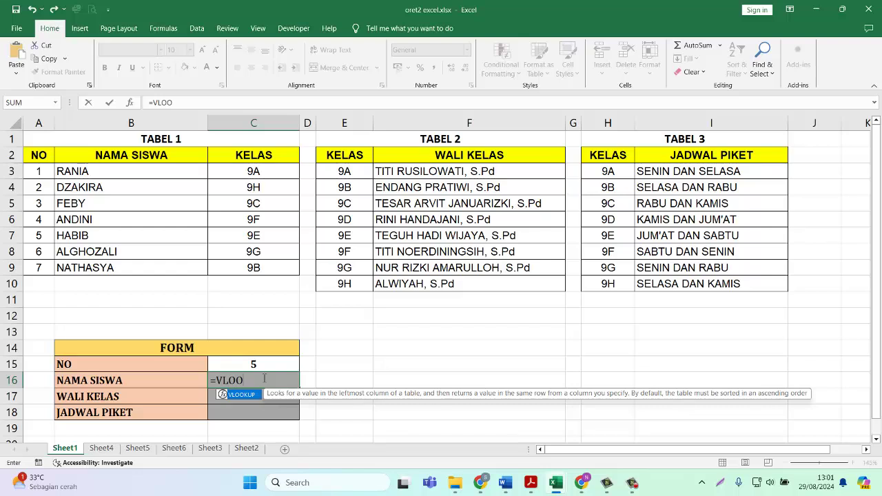
pyautogui.write('KUP(')
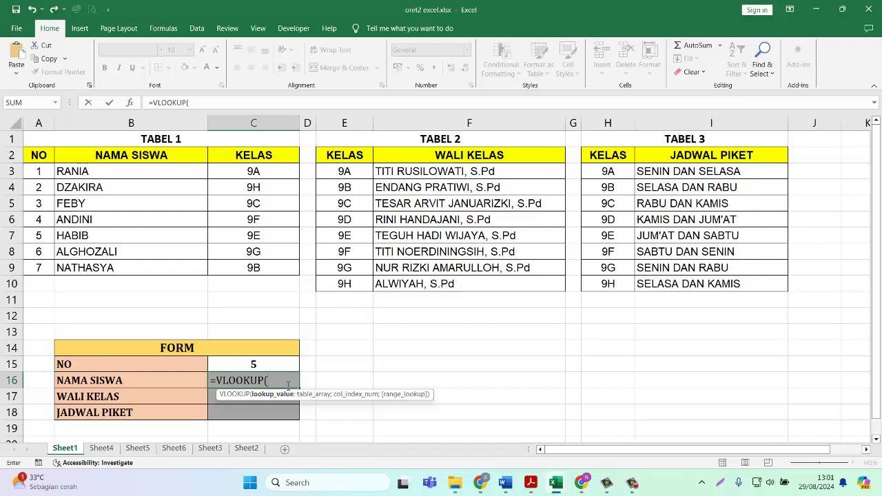
pyautogui.press('Up')
pyautogui.press('Up')
pyautogui.press('Up')
pyautogui.press('Up')
pyautogui.press('Up')
pyautogui.press('Up')
pyautogui.press('Up')
pyautogui.press('Up')
pyautogui.press('Up')
pyautogui.press('Up')
pyautogui.press('Up')
pyautogui.press('Up')
pyautogui.press('Up')
pyautogui.press('Up')
pyautogui.press('Up')
pyautogui.press('Down')
pyautogui.press('Down')
pyautogui.press('Down')
pyautogui.press('Down')
pyautogui.press('Down')
pyautogui.press('Down')
pyautogui.press('Down')
pyautogui.press('Down')
pyautogui.press('Down')
pyautogui.press('Down')
pyautogui.press('Down')
pyautogui.press('Down')
pyautogui.press('Down')
pyautogui.press('Down')
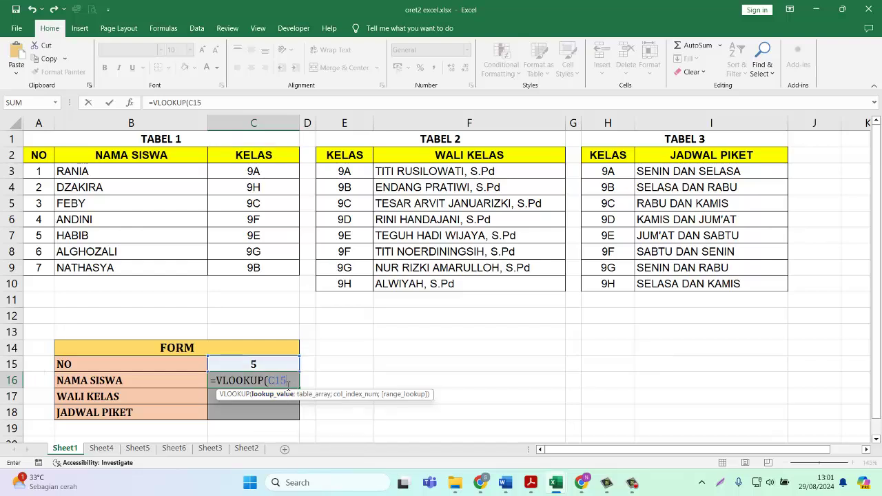
# Add Tabel 1's range from the header row, A2:C9, to the C16 VLOOKUP as an absolute table array.
pyautogui.write(';')
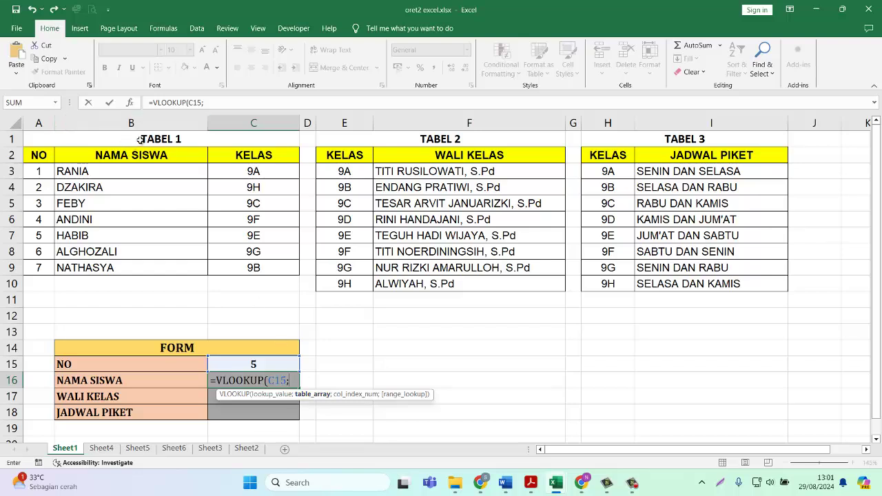
pyautogui.moveTo(140, 140); pyautogui.dragTo(136, 268)
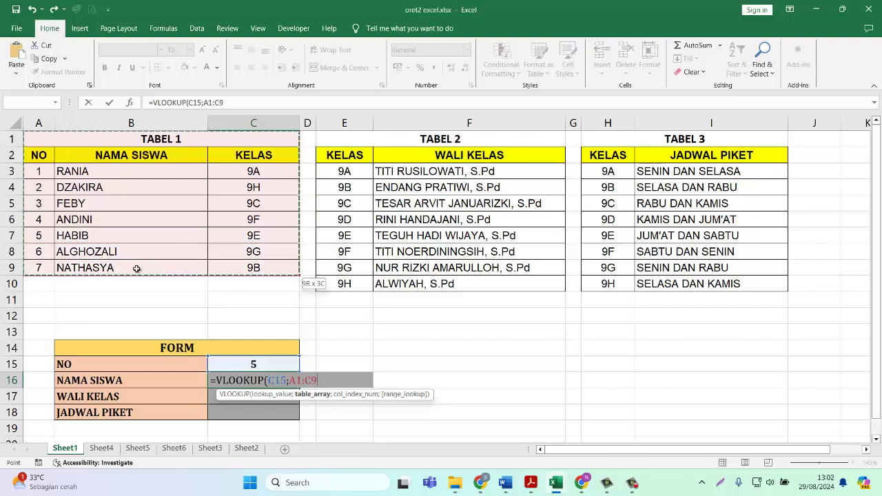
pyautogui.moveTo(38, 154); pyautogui.dragTo(290, 270)
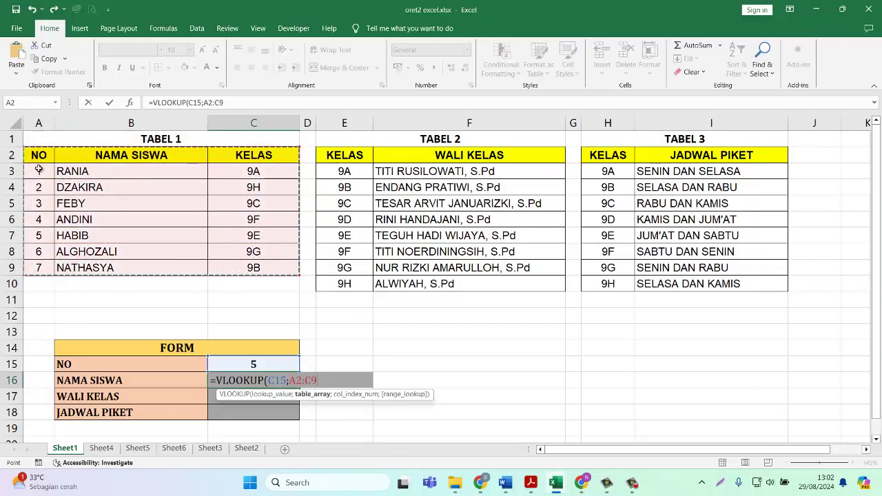
pyautogui.moveTo(38, 170); pyautogui.dragTo(262, 268)
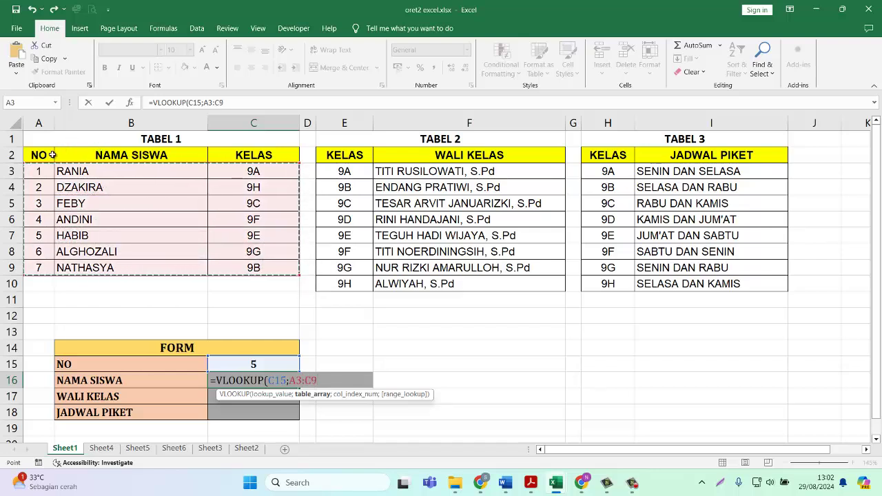
pyautogui.moveTo(51, 155); pyautogui.dragTo(231, 208)
pyautogui.moveTo(244, 258); pyautogui.dragTo(249, 270)
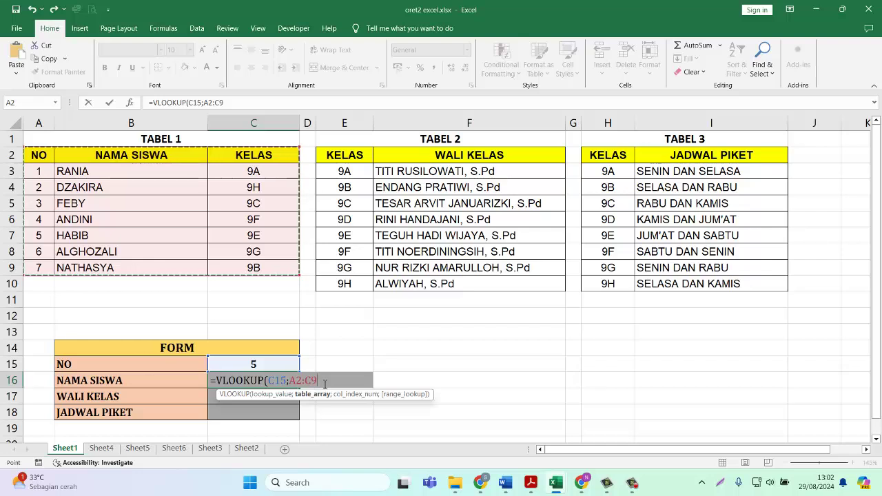
pyautogui.press('F4')
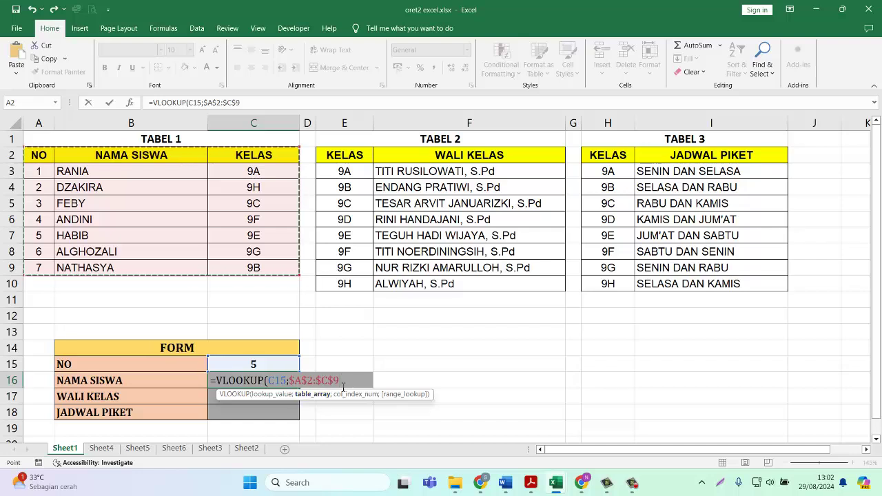
# Complete the NAMA SISWA formula in C16 with column index 2 and exact match 0.
pyautogui.write(';2')
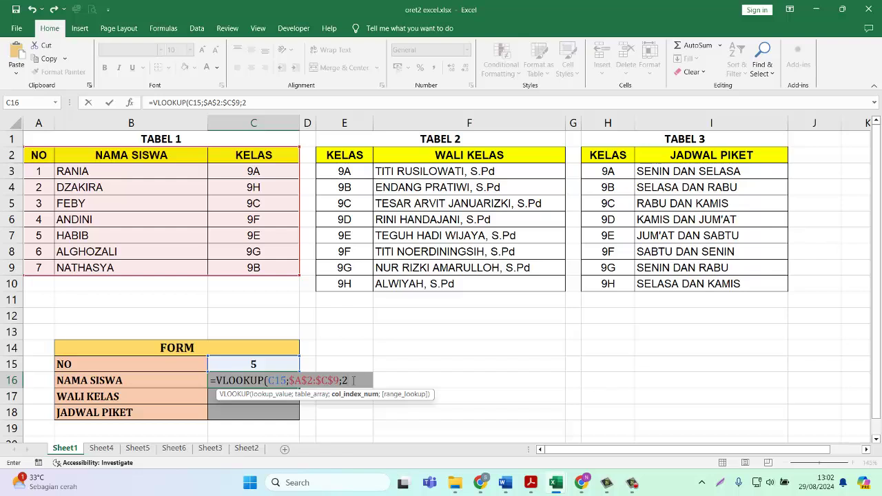
pyautogui.write(';0')
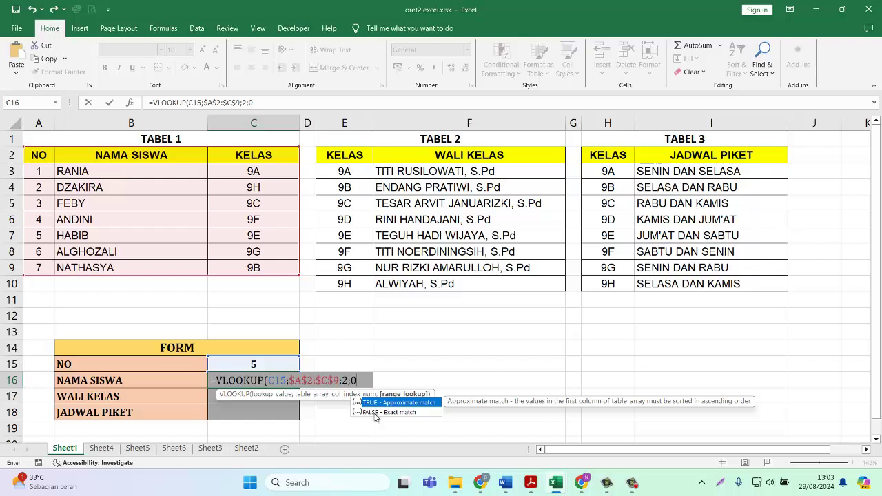
pyautogui.write(')')
pyautogui.press('Return')
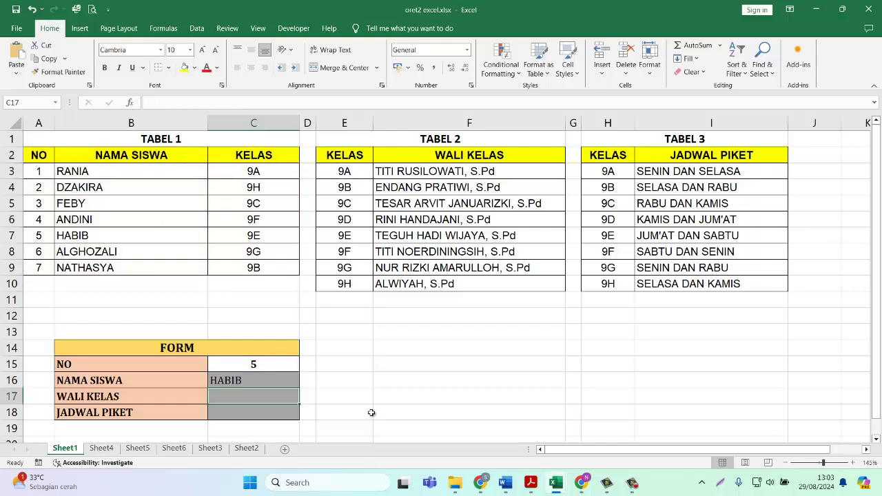
# Review the NAMA SISWA formula in C16 and set the form's NO in C15 to 7 to test it.
pyautogui.click(225, 379)
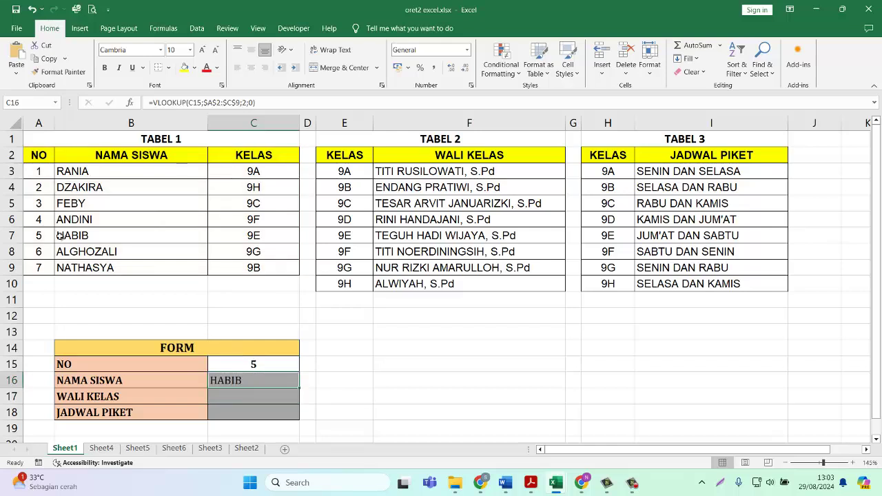
pyautogui.click(288, 367)
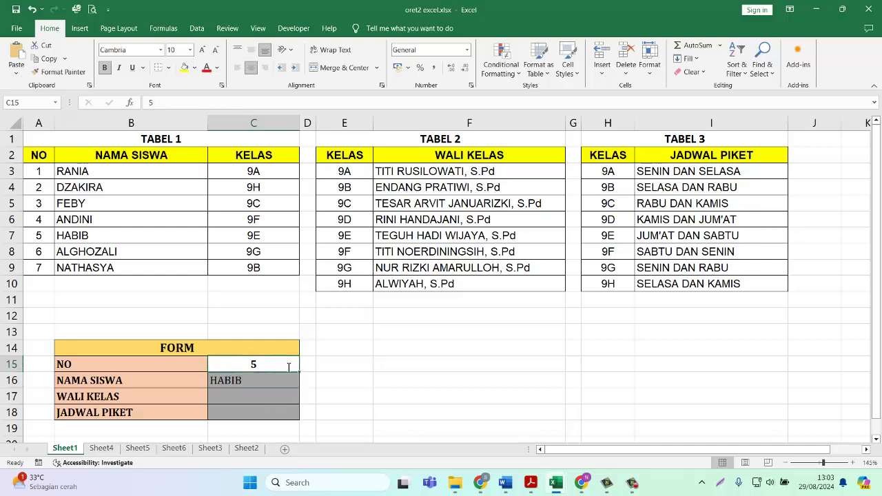
pyautogui.write('7')
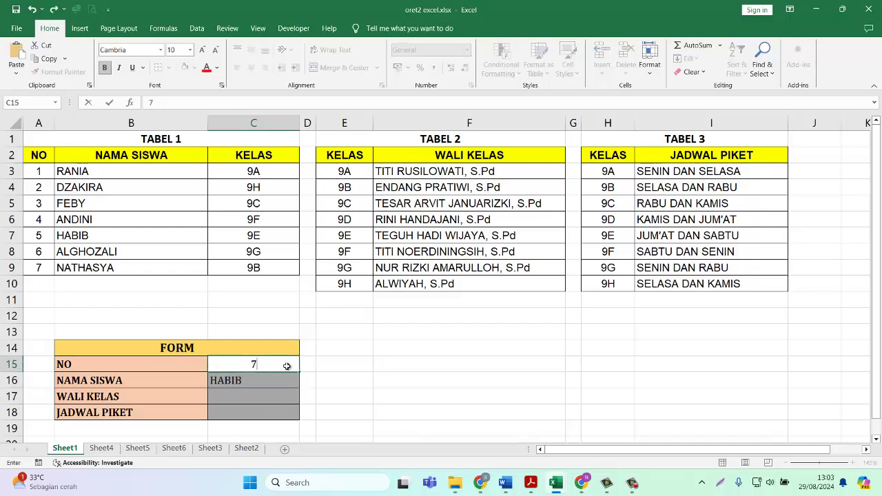
pyautogui.press('Return')
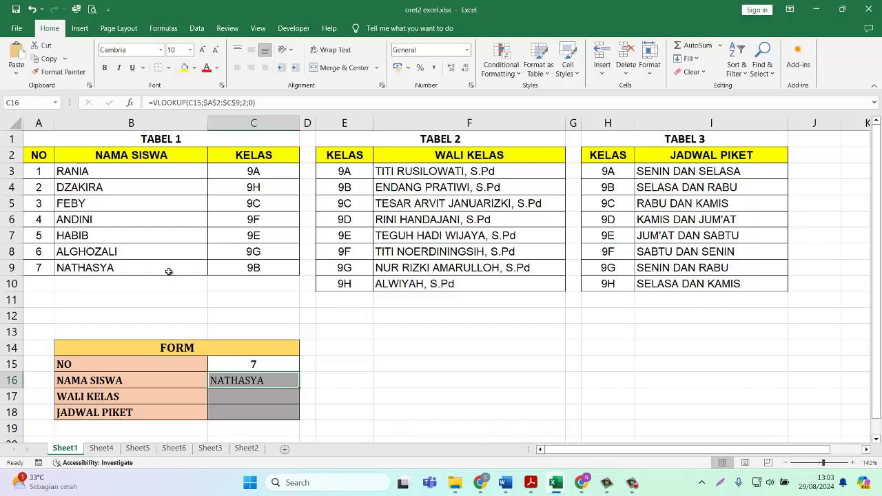
# Start a VLOOKUP formula for WALI KELAS in C17 with C16 as the lookup value.
pyautogui.click(285, 399)
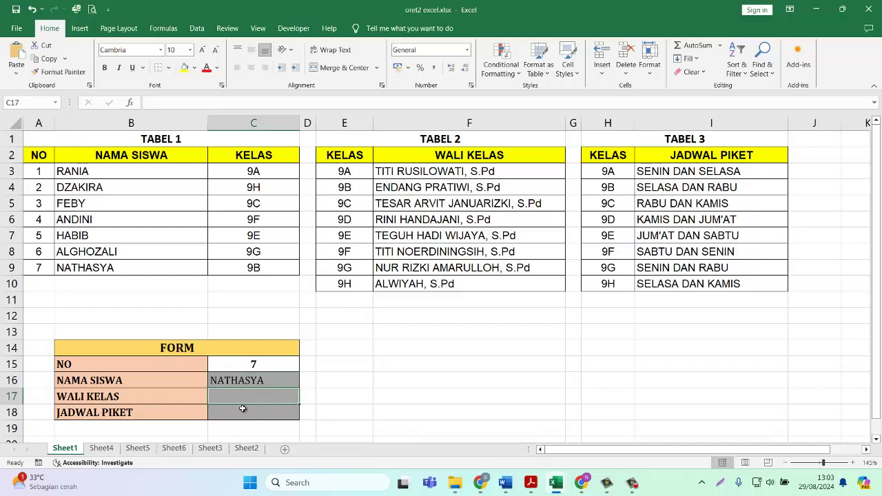
pyautogui.moveTo(474, 140); pyautogui.dragTo(458, 286)
pyautogui.click(225, 402)
pyautogui.moveTo(264, 156); pyautogui.dragTo(268, 270)
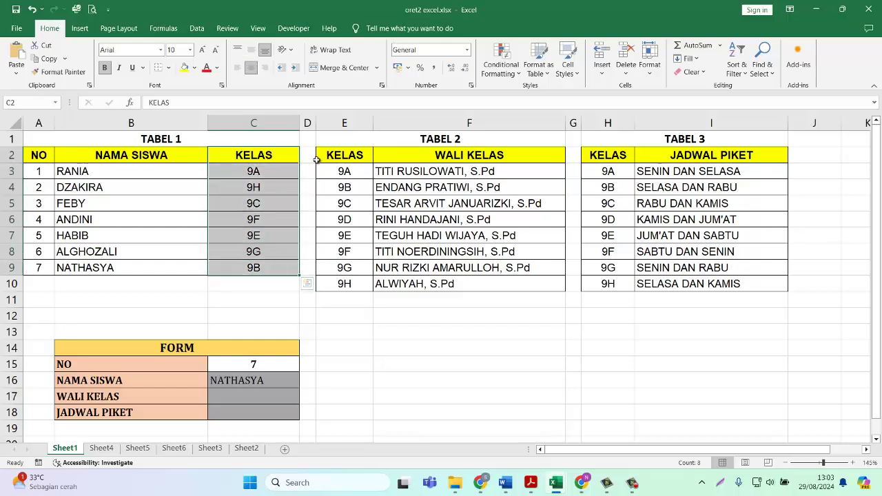
pyautogui.click(273, 401)
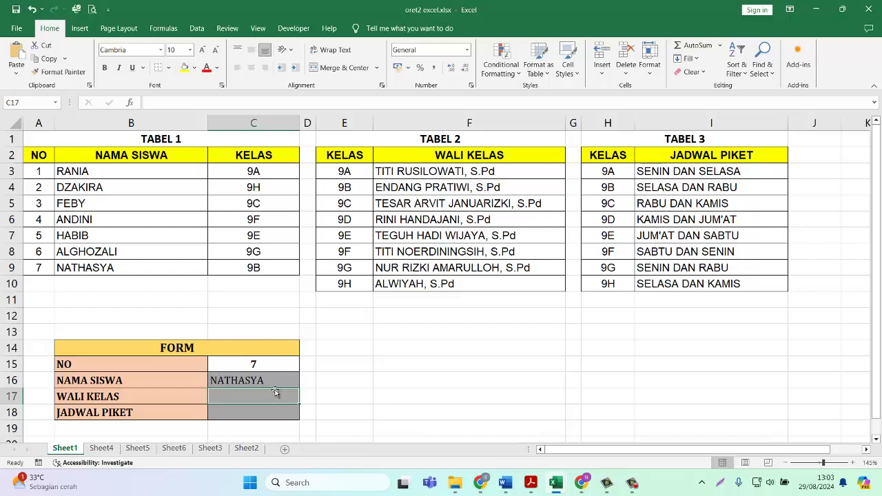
pyautogui.write('=VL')
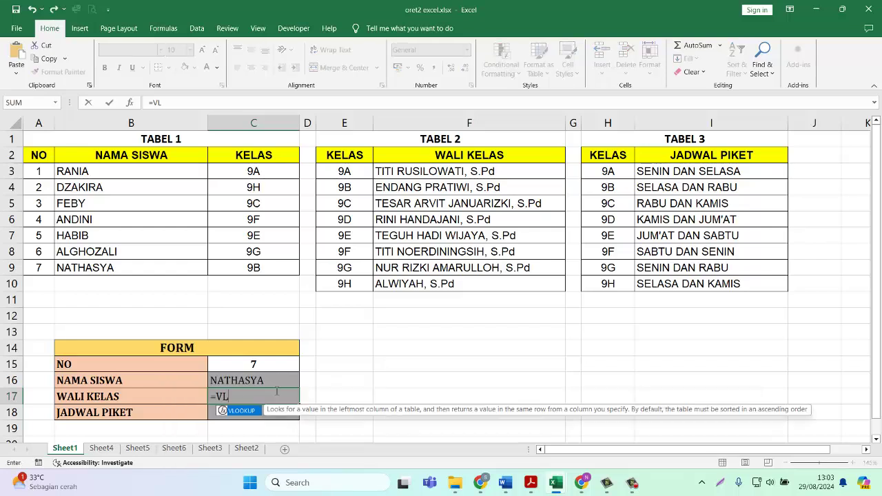
pyautogui.write('OOKUP(')
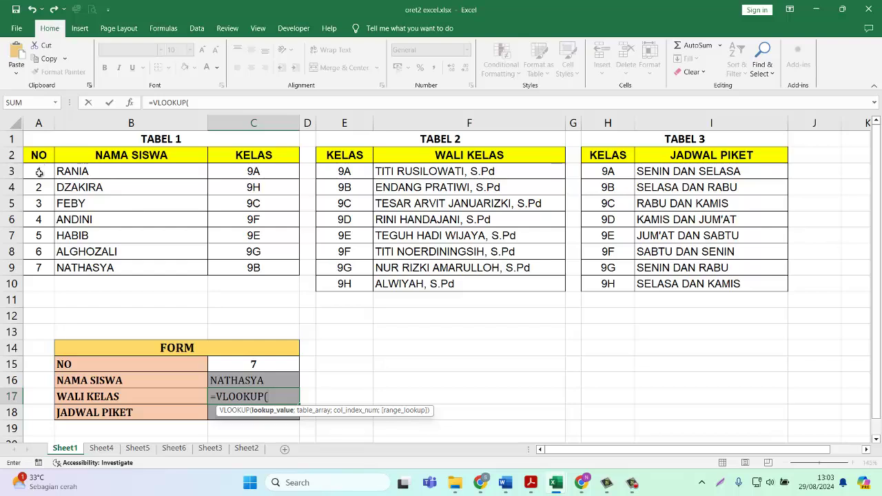
pyautogui.click(39, 268)
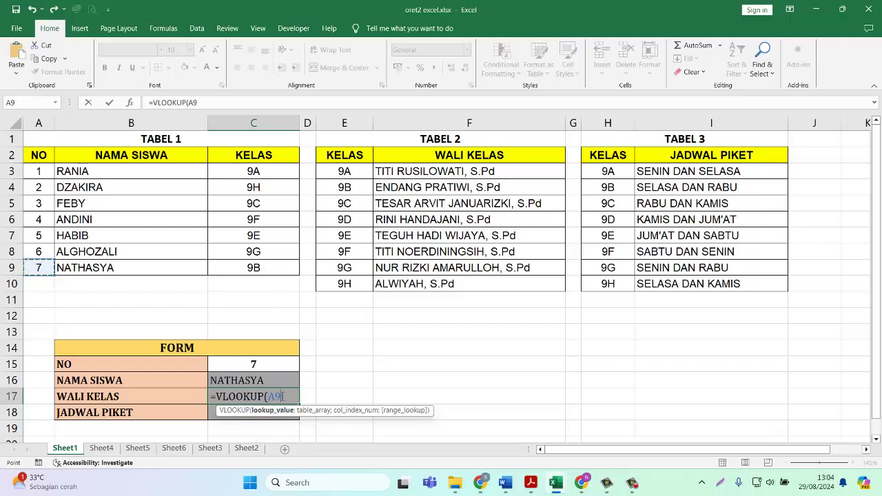
pyautogui.click(264, 381)
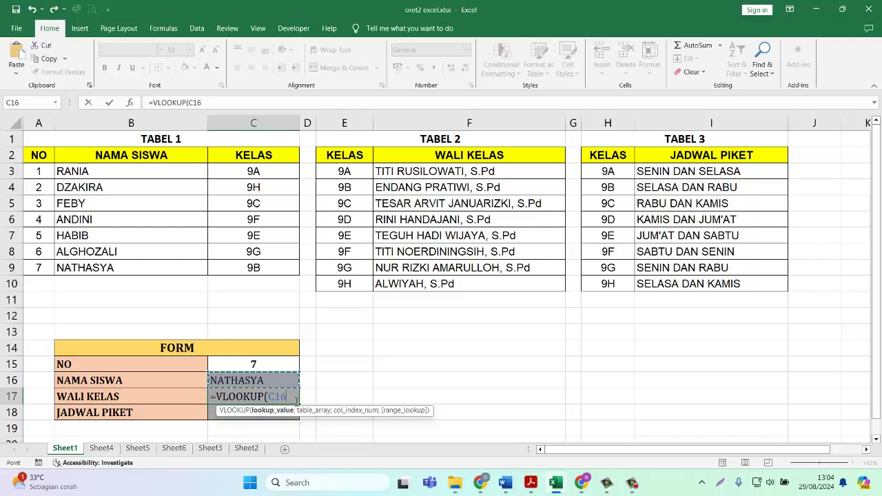
pyautogui.write(';')
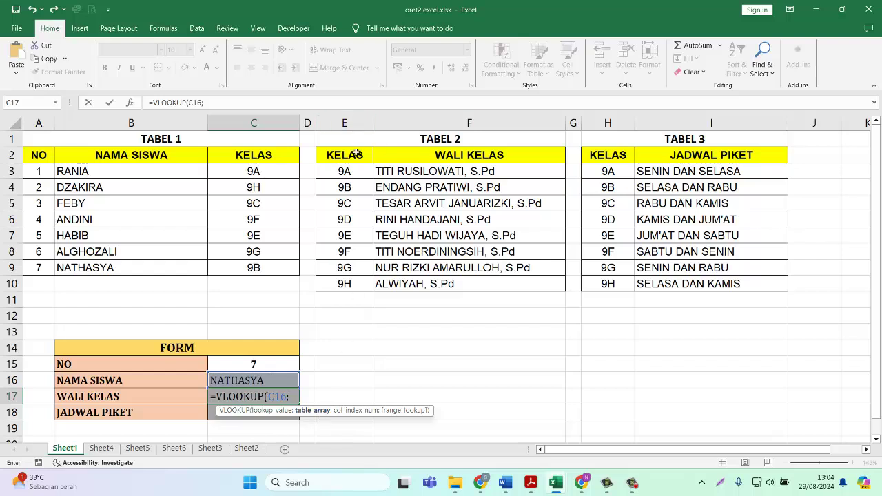
# Complete the WALI KELAS formula in C17 with Tabel 2's absolute range $E$2:$F$10, column index 2 and exact match 0.
pyautogui.moveTo(357, 153); pyautogui.dragTo(491, 288)
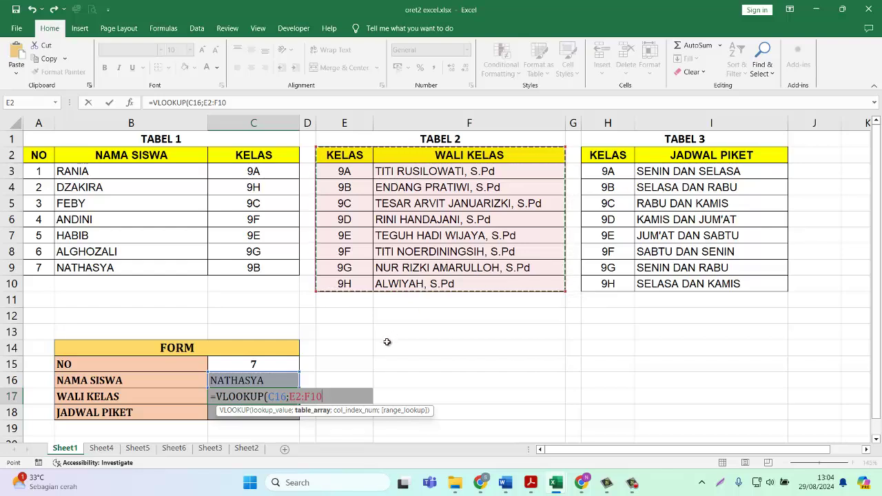
pyautogui.press('F4')
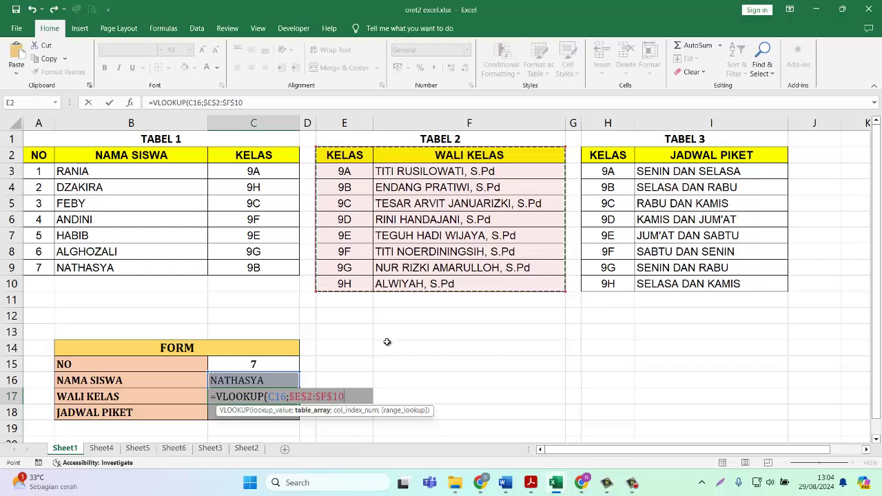
pyautogui.write(';')
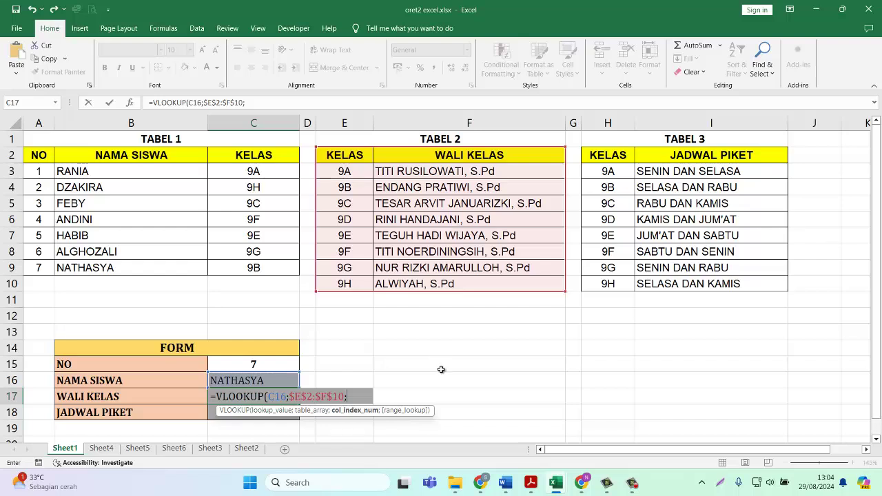
pyautogui.write('2;0')
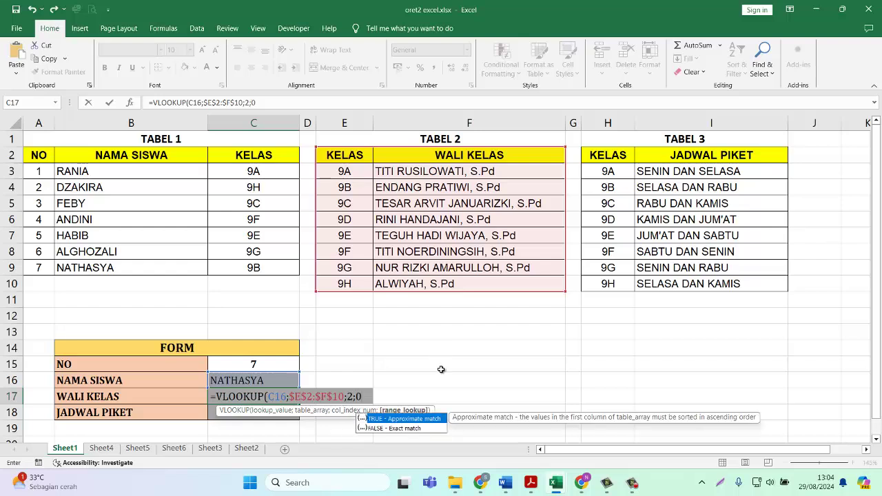
pyautogui.write(')')
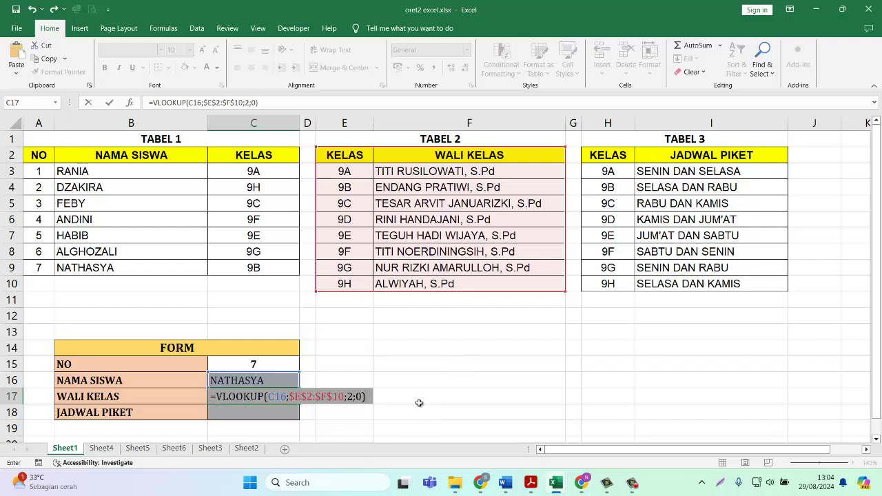
pyautogui.press('Return')
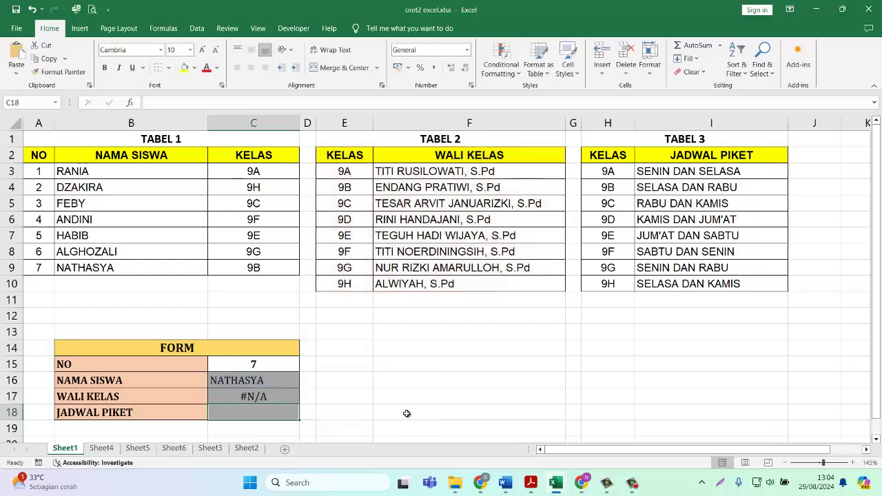
# Check the lookup value in the WALI KELAS formula and copy the whole NAMA SISWA formula from C16.
pyautogui.click(248, 393)
pyautogui.doubleClick(262, 397)
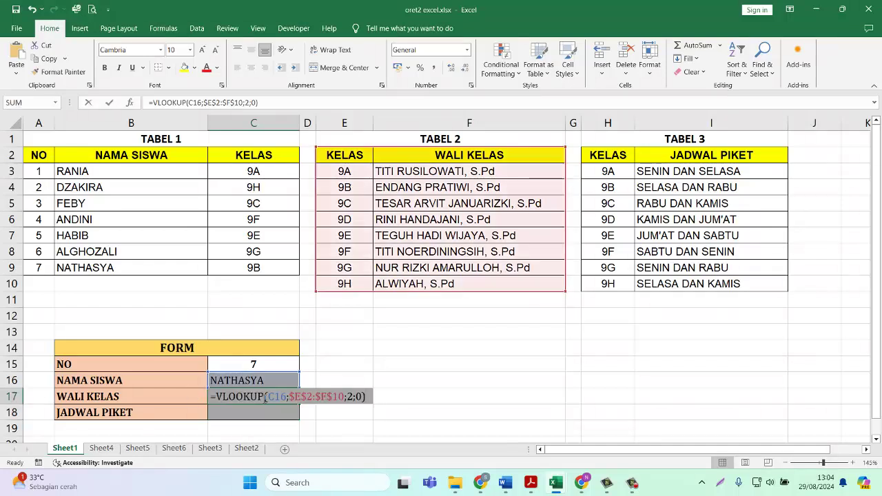
pyautogui.moveTo(270, 397); pyautogui.dragTo(287, 398)
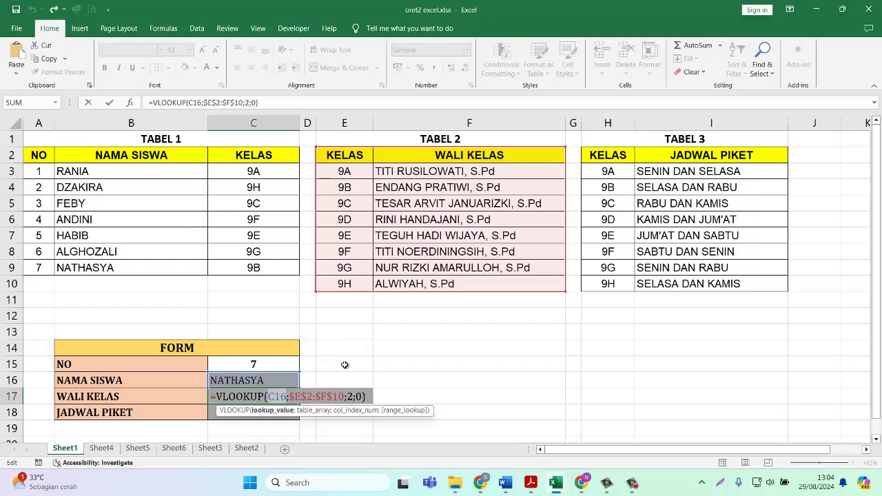
pyautogui.click(295, 378)
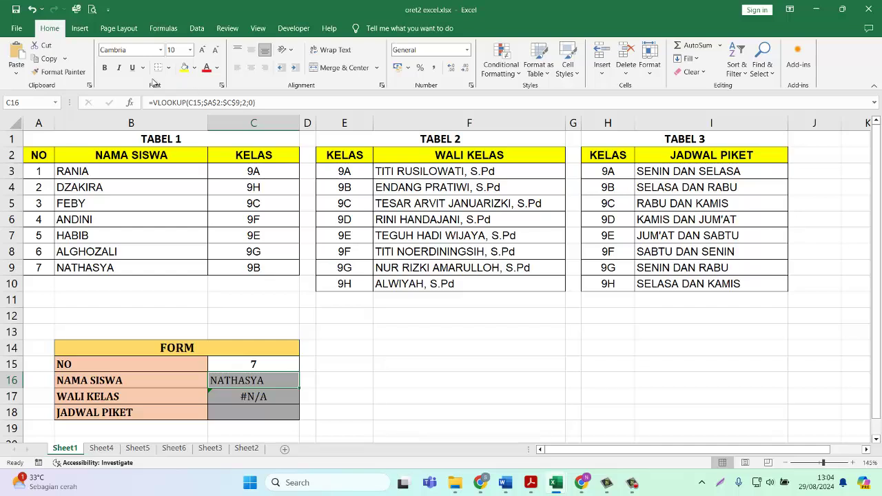
pyautogui.moveTo(148, 106); pyautogui.dragTo(265, 115)
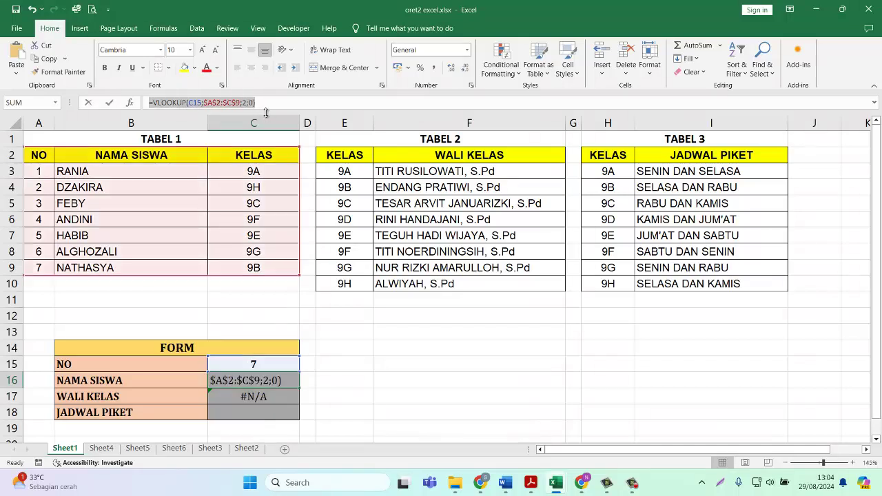
pyautogui.press('Return')
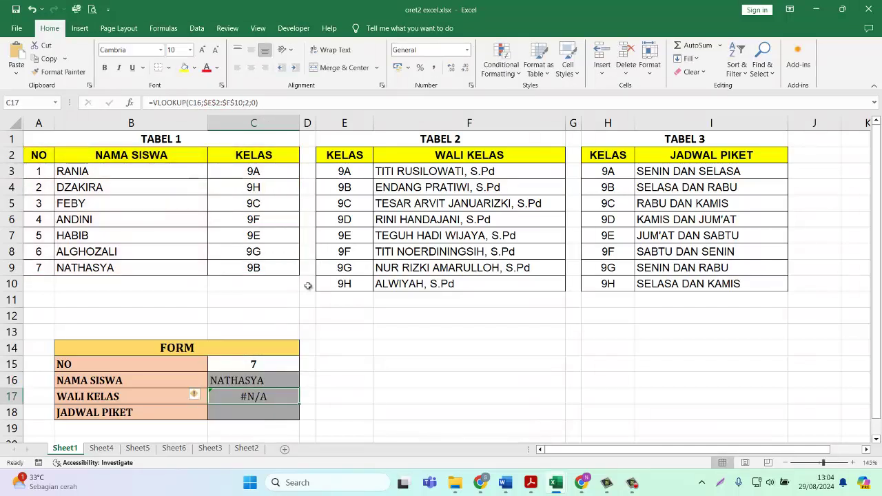
# Replace the lookup value C16 in the WALI KELAS formula with the copied VLOOKUP and set the nested column index to 3.
pyautogui.doubleClick(279, 397)
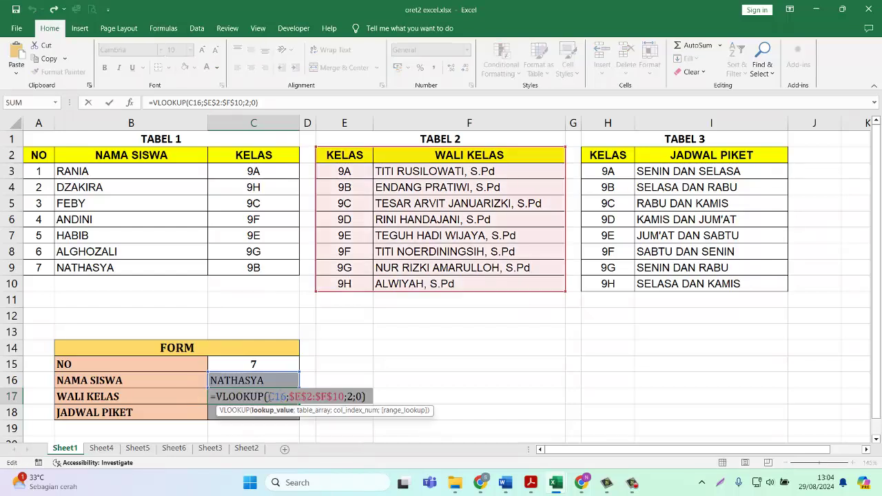
pyautogui.moveTo(270, 397); pyautogui.dragTo(286, 398)
pyautogui.hotkey('ctrl', 'v')
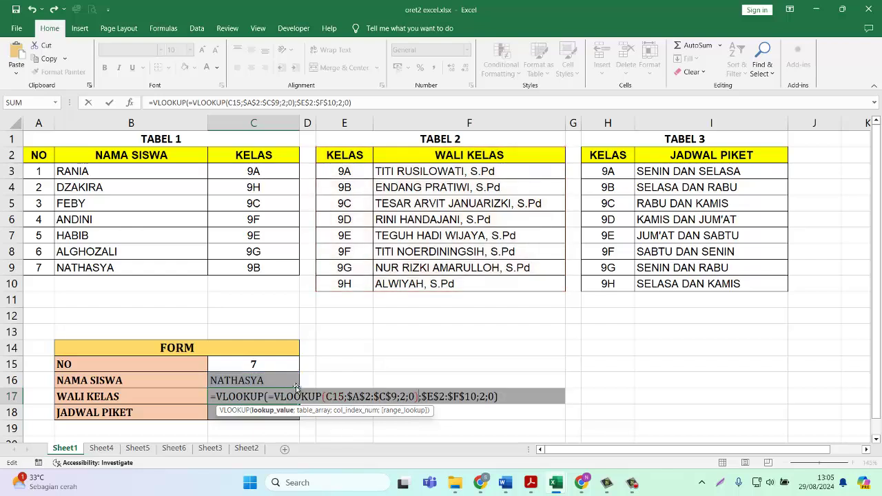
pyautogui.click(402, 396)
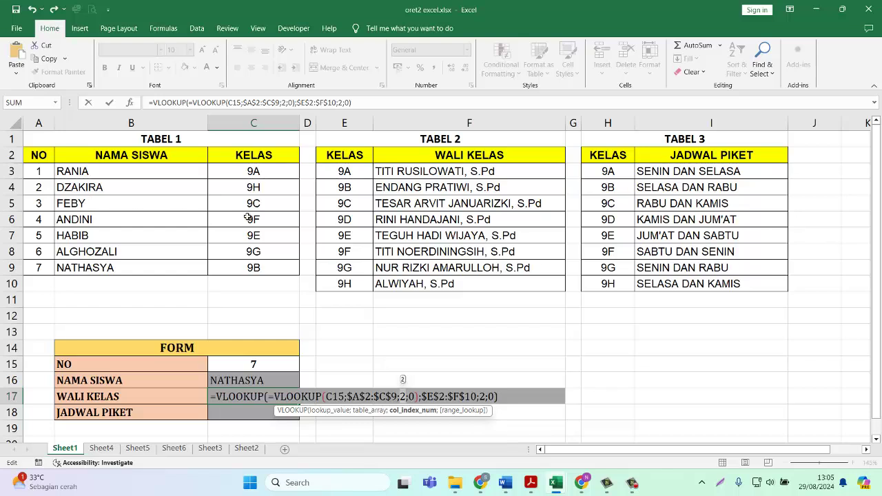
pyautogui.press('BackSpace')
pyautogui.write('3')
pyautogui.press('Return')
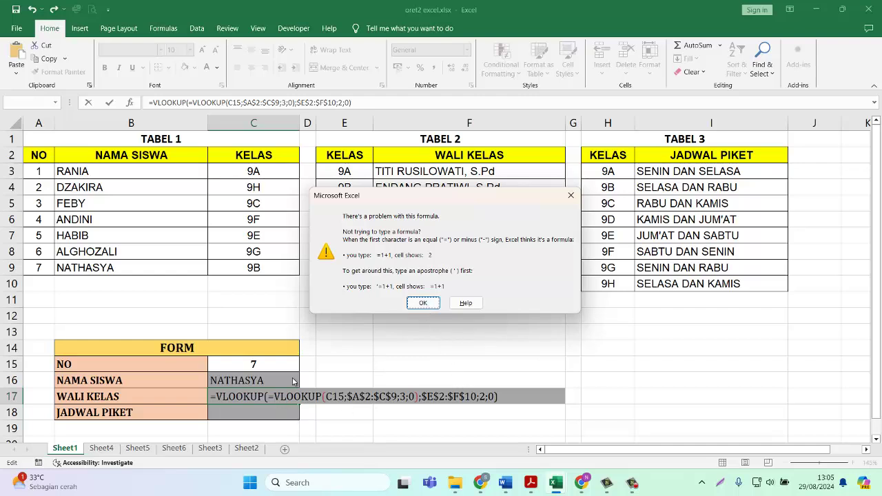
pyautogui.click(423, 303)
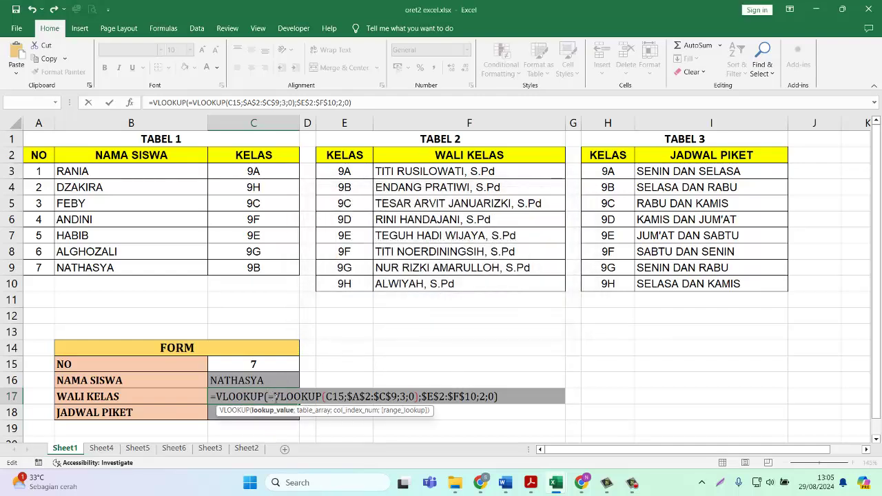
# Remove the extra equals sign before the nested VLOOKUP in C17, commit the formula and widen column C to fit the teacher's name.
pyautogui.click(275, 398)
pyautogui.press('BackSpace')
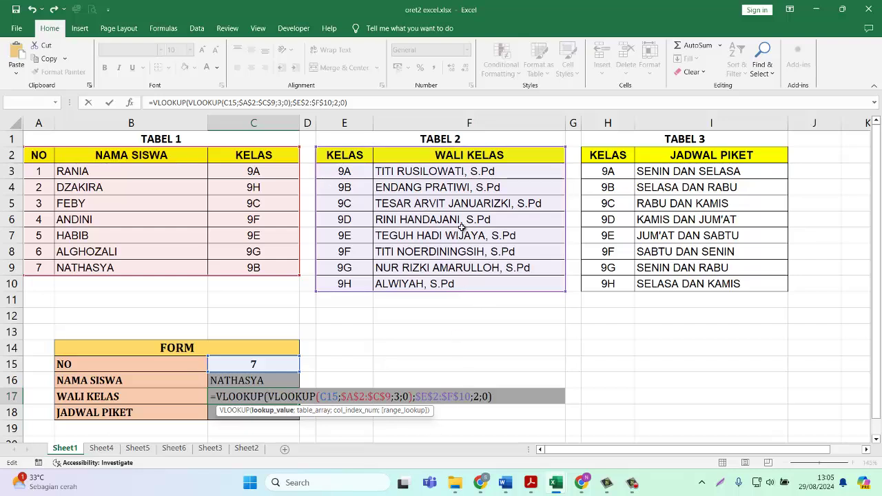
pyautogui.press('Return')
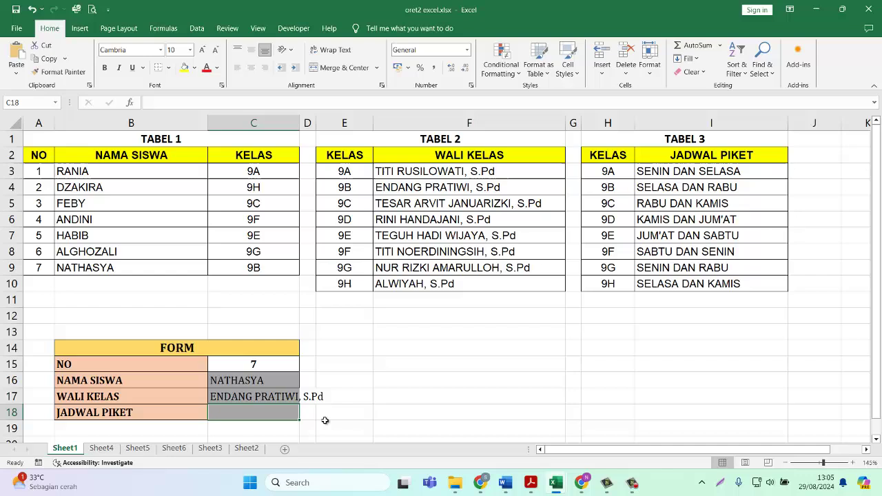
pyautogui.click(286, 396)
pyautogui.moveTo(301, 115); pyautogui.dragTo(337, 115)
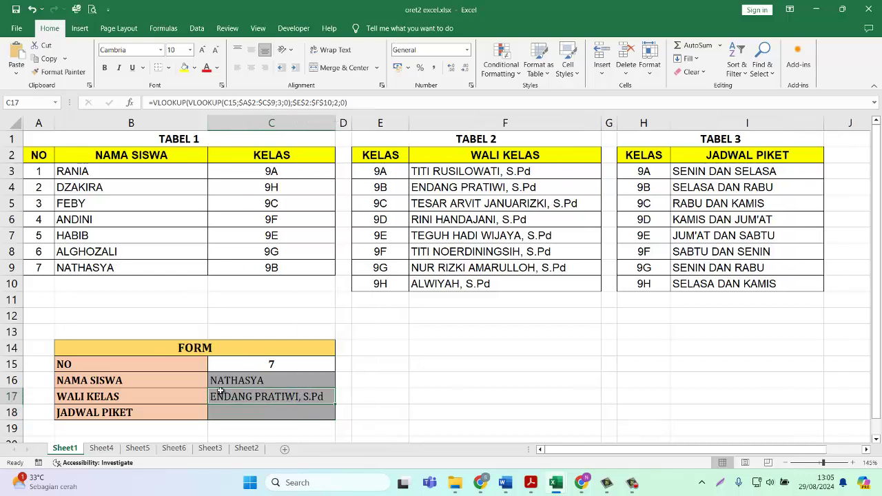
# Check the WALI KELAS result by comparing student 7's class in Tabel 1 with the matching class and teacher in Tabel 2.
pyautogui.click(262, 267)
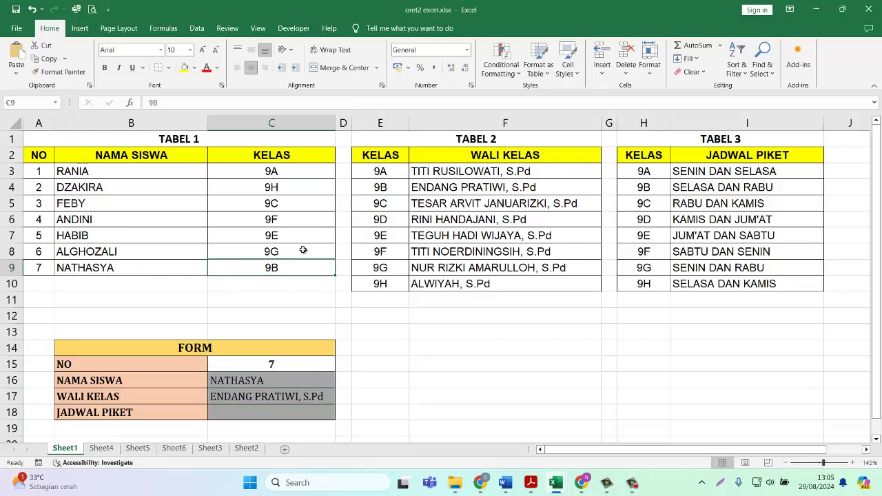
pyautogui.click(390, 191)
pyautogui.click(469, 185)
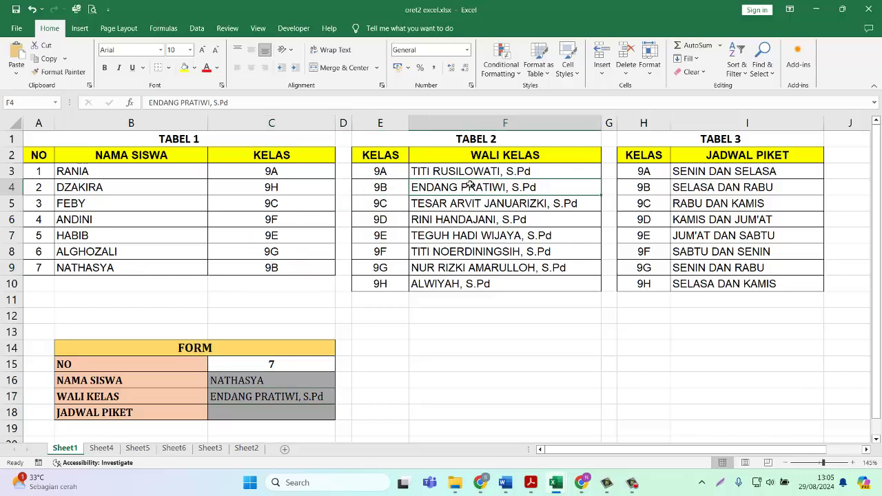
# Copy the whole nested VLOOKUP formula from WALI KELAS in C17 into JADWAL PIKET in C18.
pyautogui.click(291, 409)
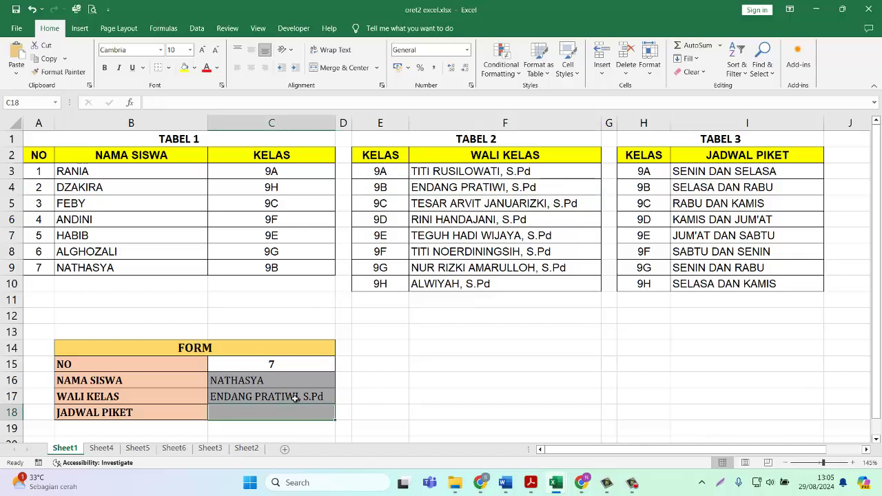
pyautogui.click(295, 397)
pyautogui.click(292, 415)
pyautogui.click(300, 398)
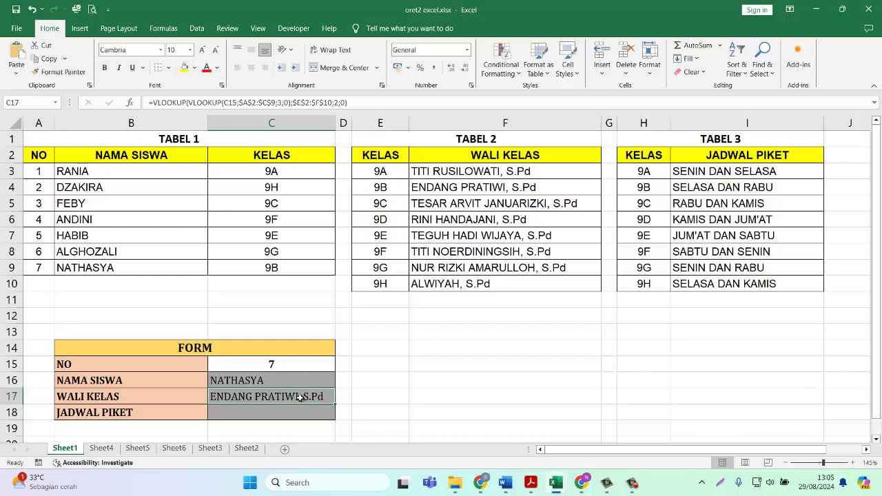
pyautogui.moveTo(363, 102); pyautogui.dragTo(138, 105)
pyautogui.hotkey('ctrl', 'c')
pyautogui.press('Return')
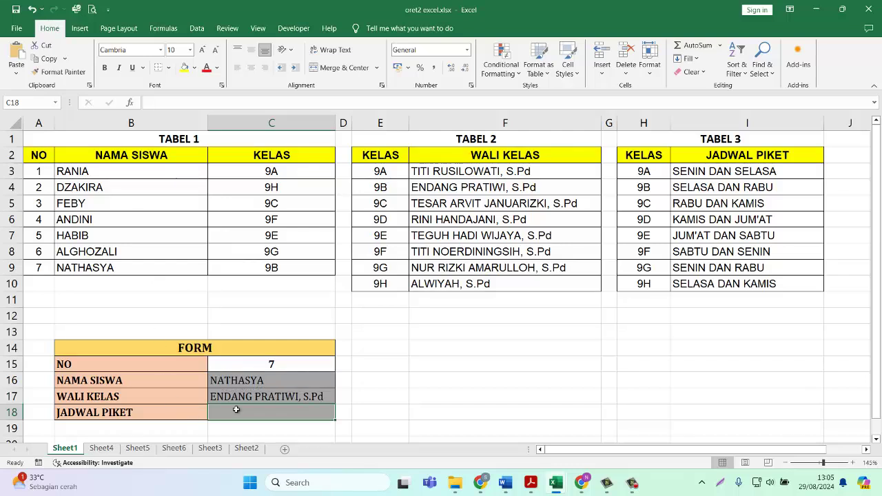
pyautogui.click(247, 104)
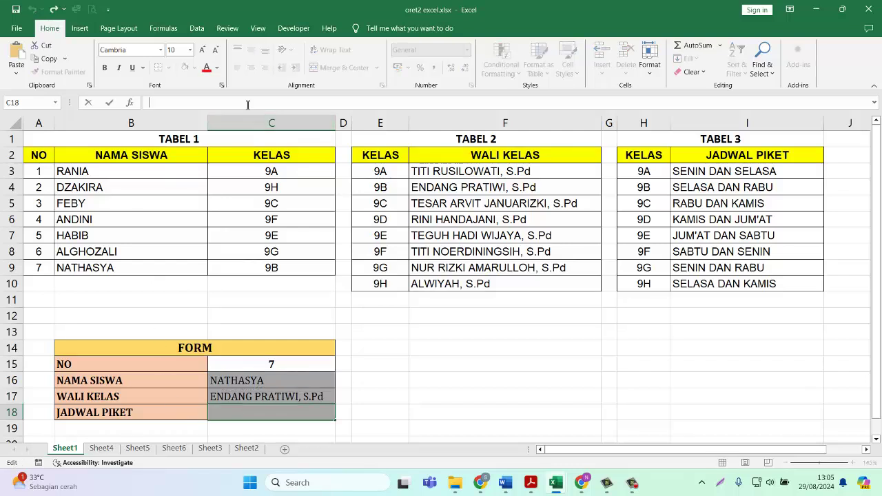
pyautogui.hotkey('ctrl', 'v')
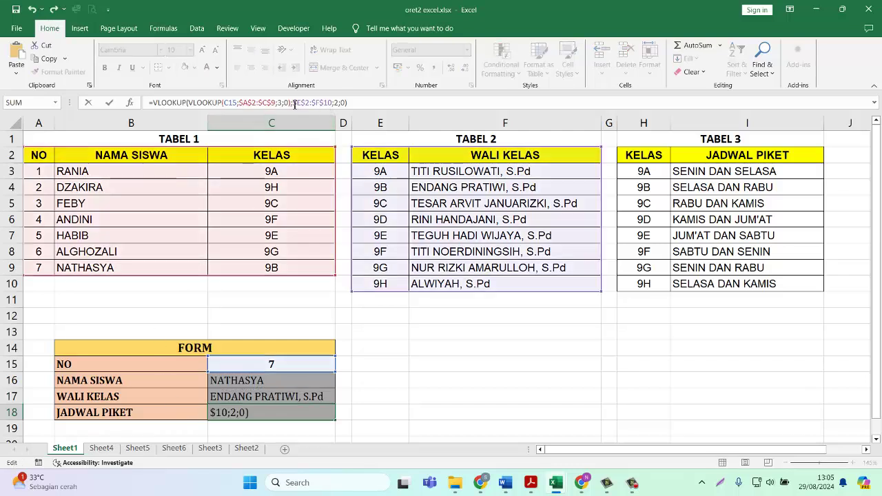
# Replace the outer table range in the JADWAL PIKET formula with Tabel 3's absolute range $H$2:$I$10 and commit it.
pyautogui.moveTo(293, 102); pyautogui.dragTo(324, 103)
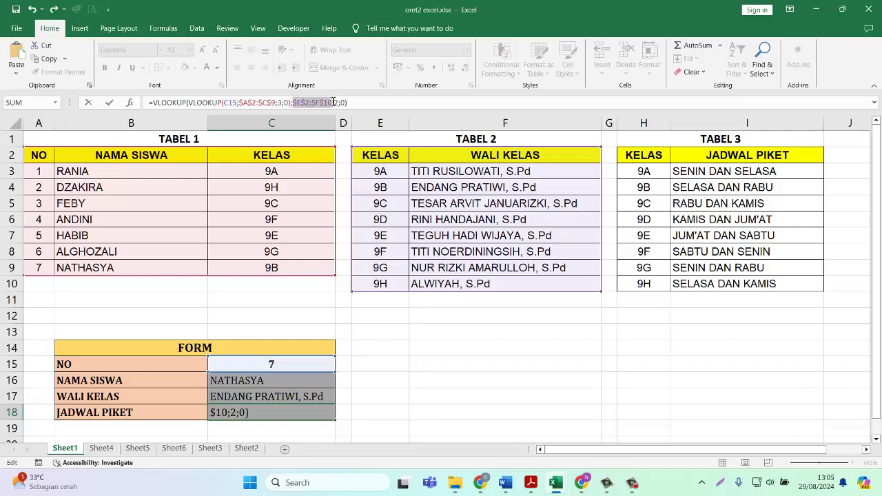
pyautogui.moveTo(644, 155); pyautogui.dragTo(737, 278)
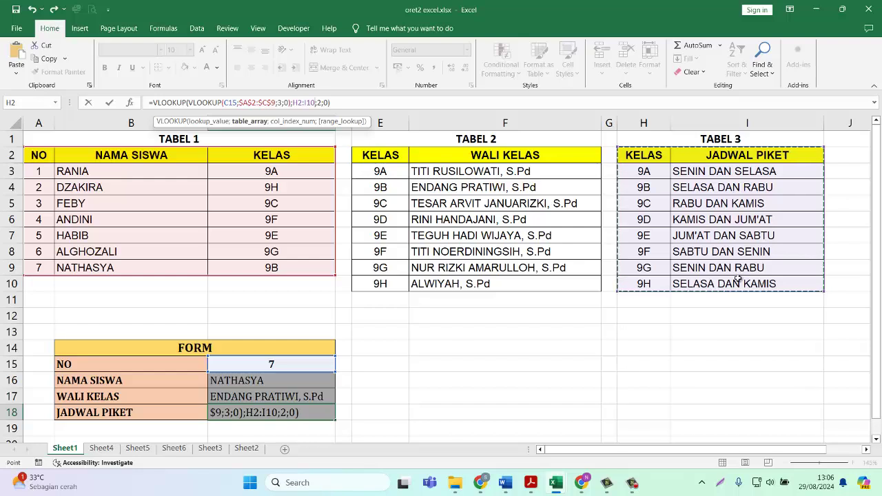
pyautogui.press('F4')
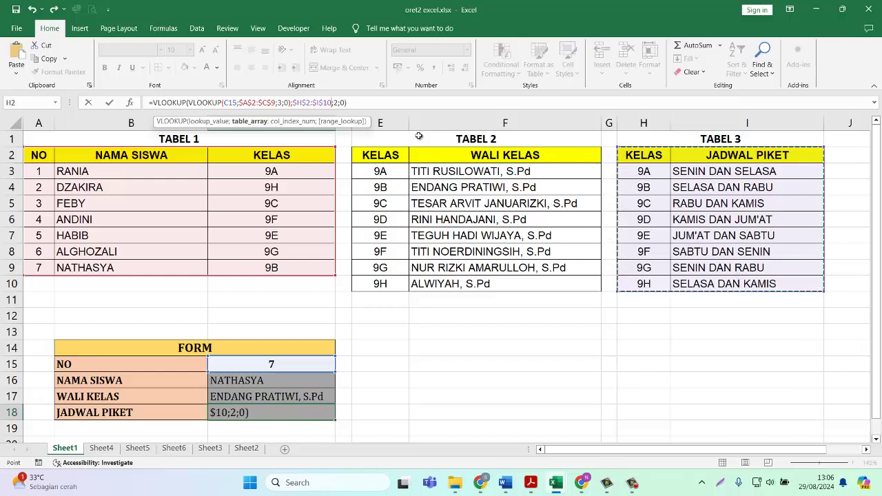
pyautogui.click(366, 103)
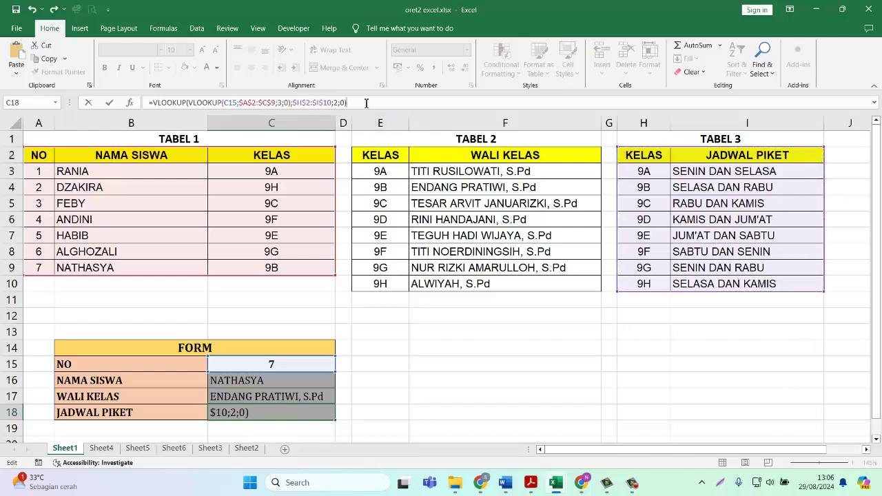
pyautogui.press('Return')
pyautogui.click(435, 378)
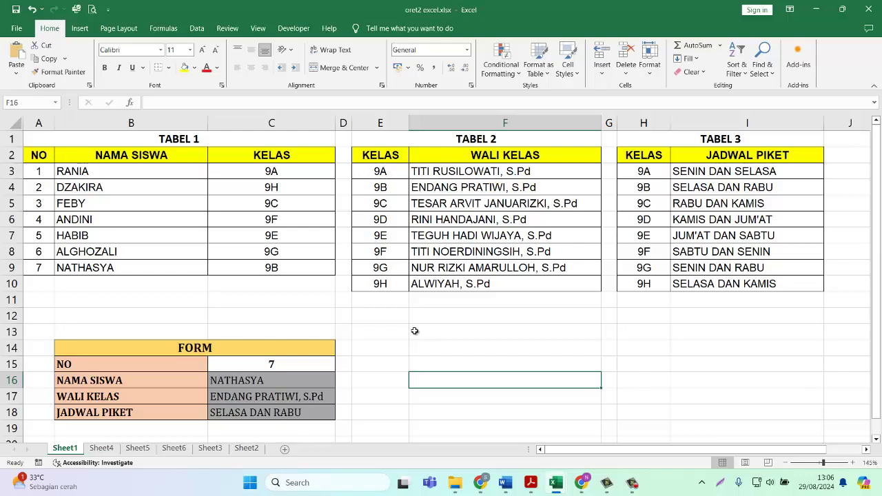
pyautogui.moveTo(639, 491)
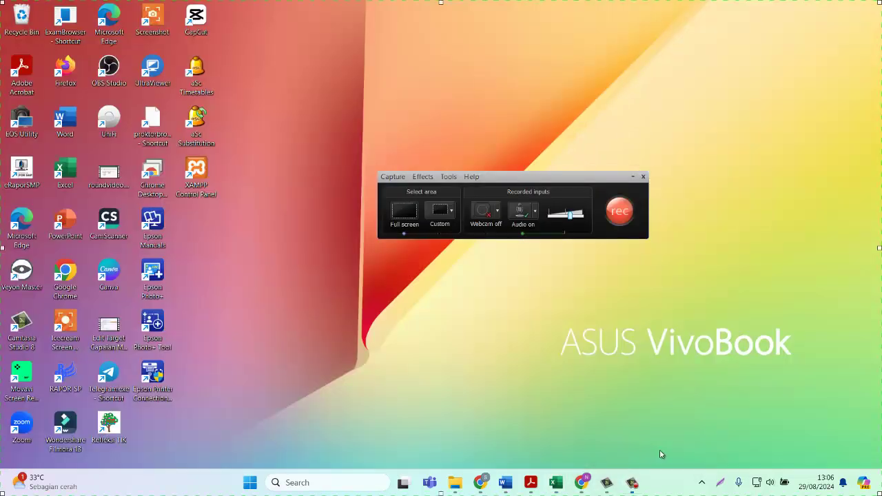
pyautogui.click(631, 442)
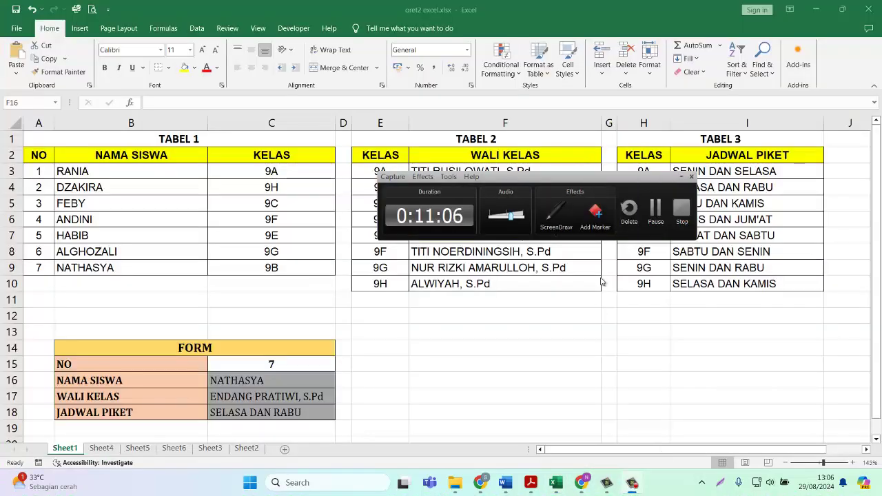